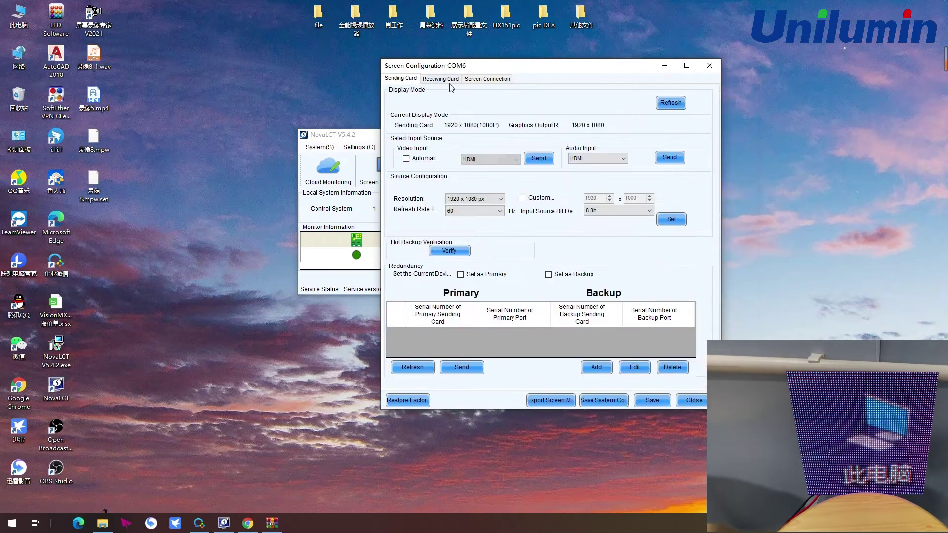
# Start smart settings for the receiving card with Option 1, making the module on by smart settings.
pyautogui.click(437, 78)
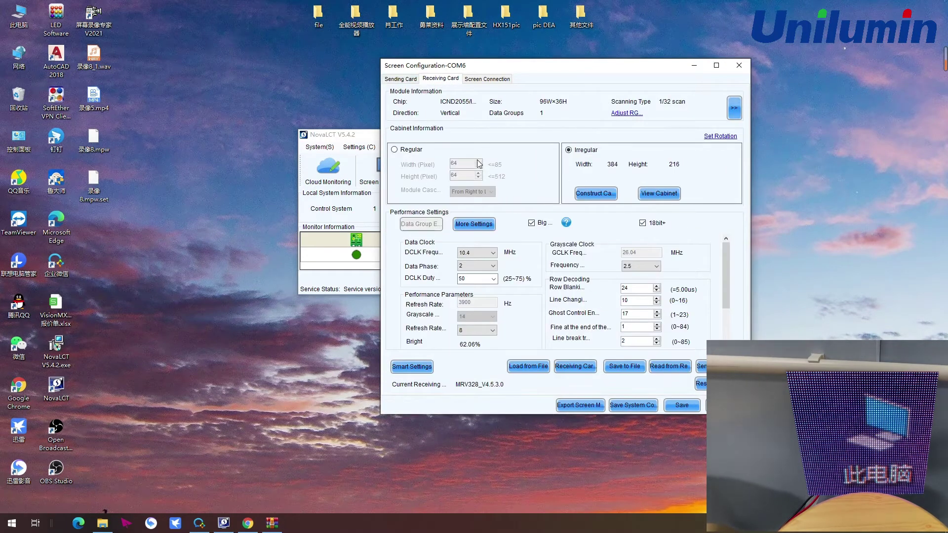
pyautogui.click(415, 368)
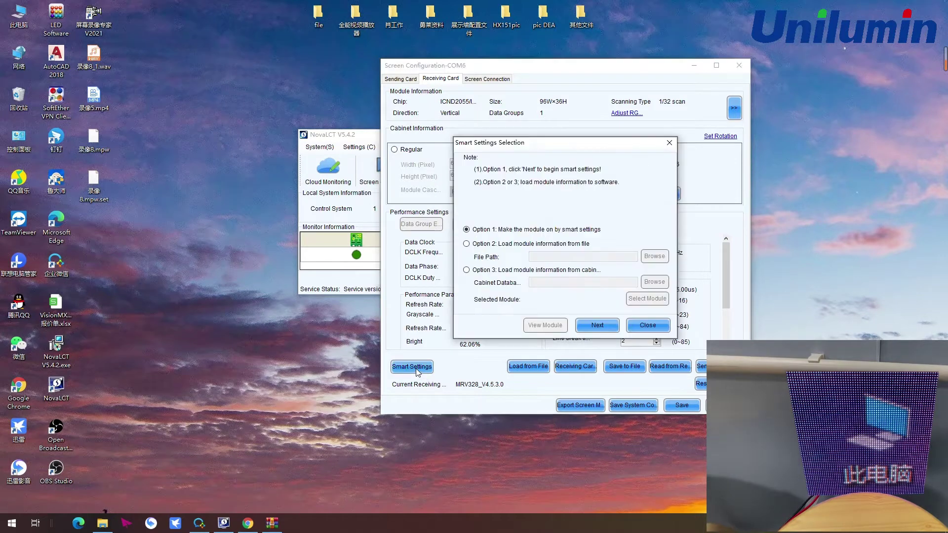
pyautogui.click(597, 325)
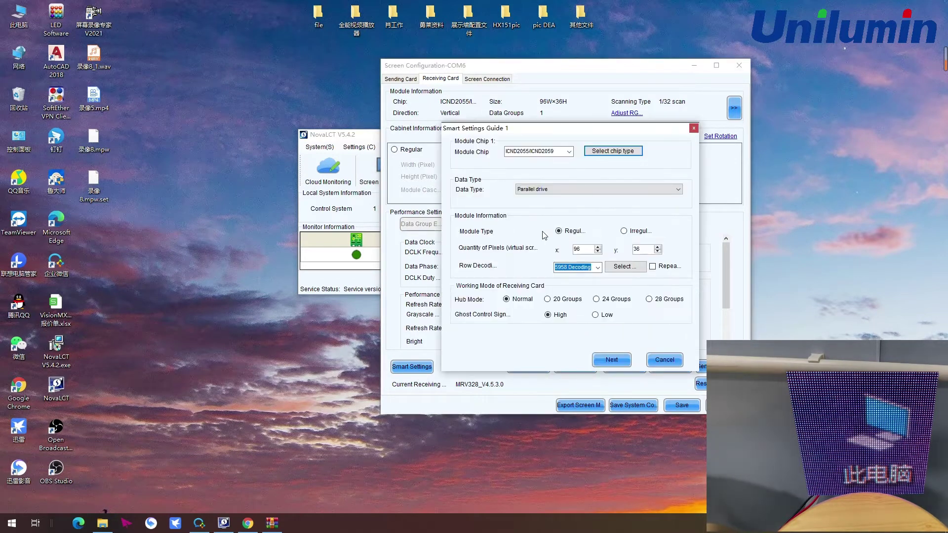
pyautogui.click(608, 154)
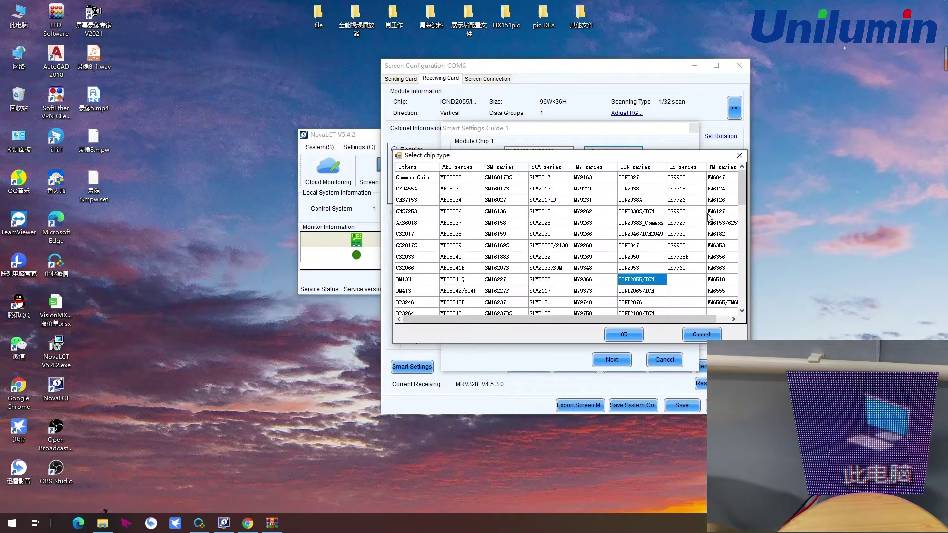
pyautogui.click(718, 200)
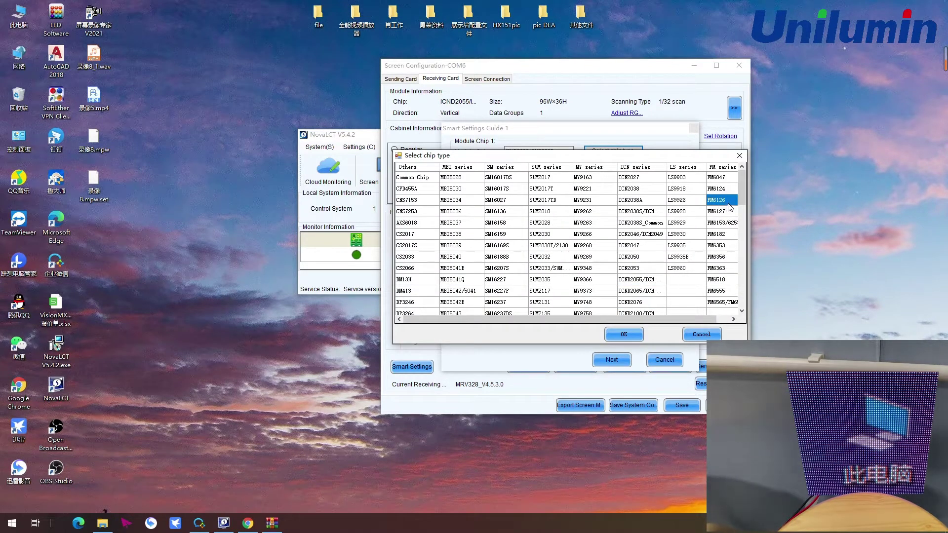
pyautogui.click(739, 156)
# Set the module chip type to FM6126 from the FM series.
pyautogui.click(614, 151)
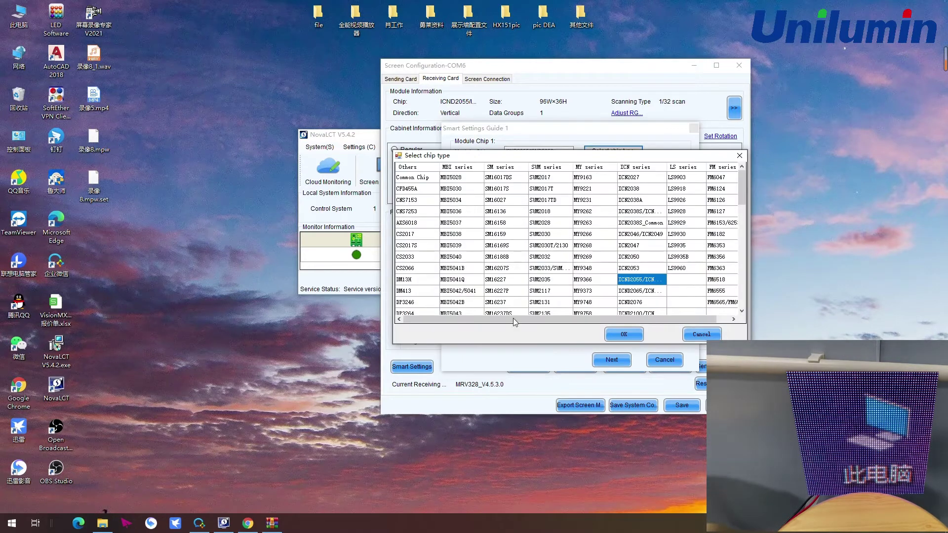
pyautogui.scroll(-4, 431, 222)
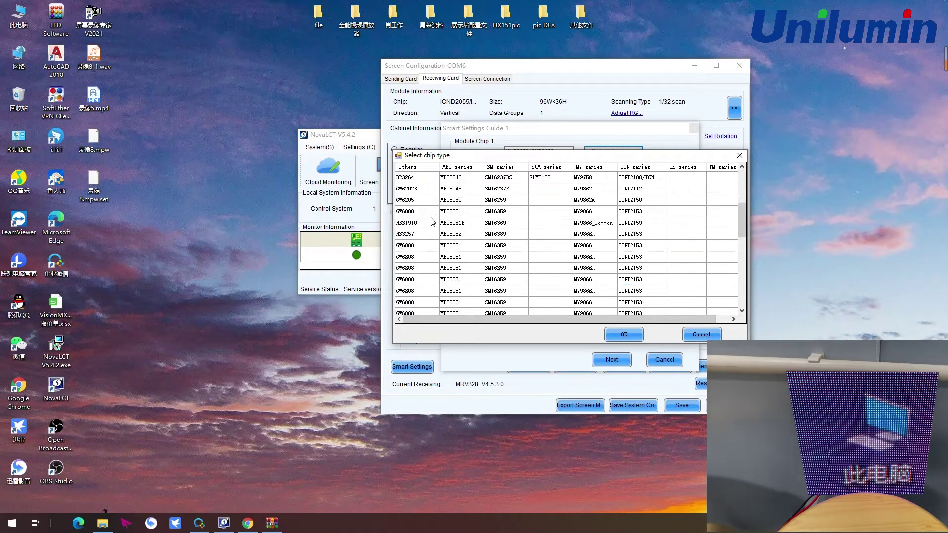
pyautogui.scroll(4, 431, 222)
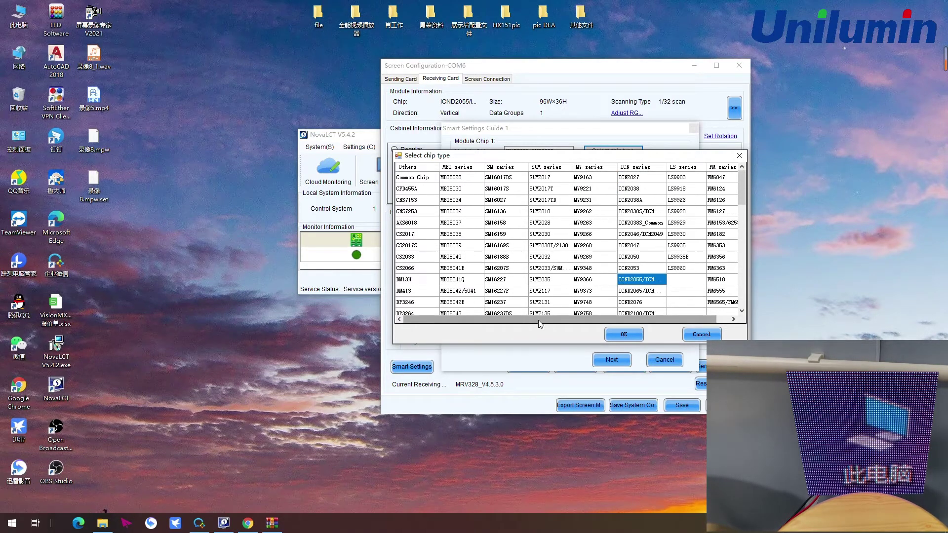
pyautogui.moveTo(540, 324); pyautogui.dragTo(553, 324)
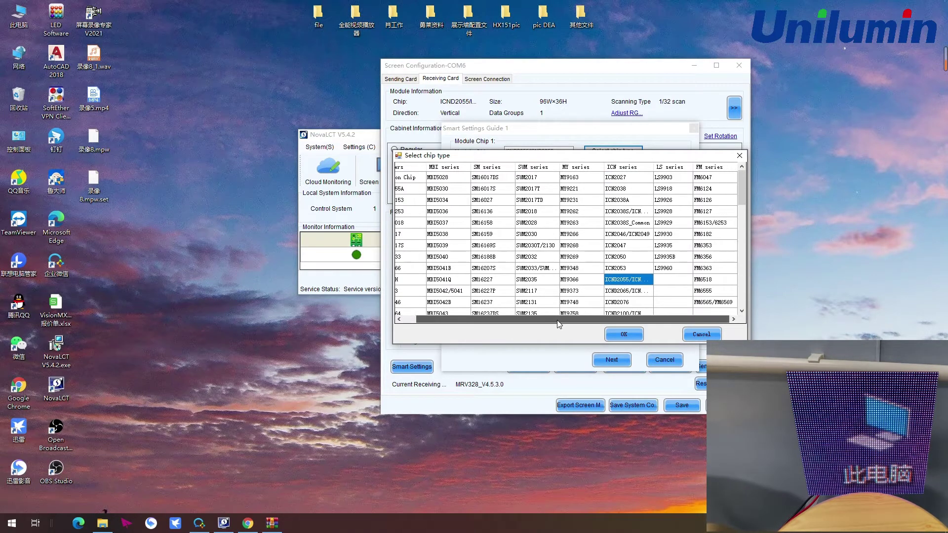
pyautogui.click(714, 200)
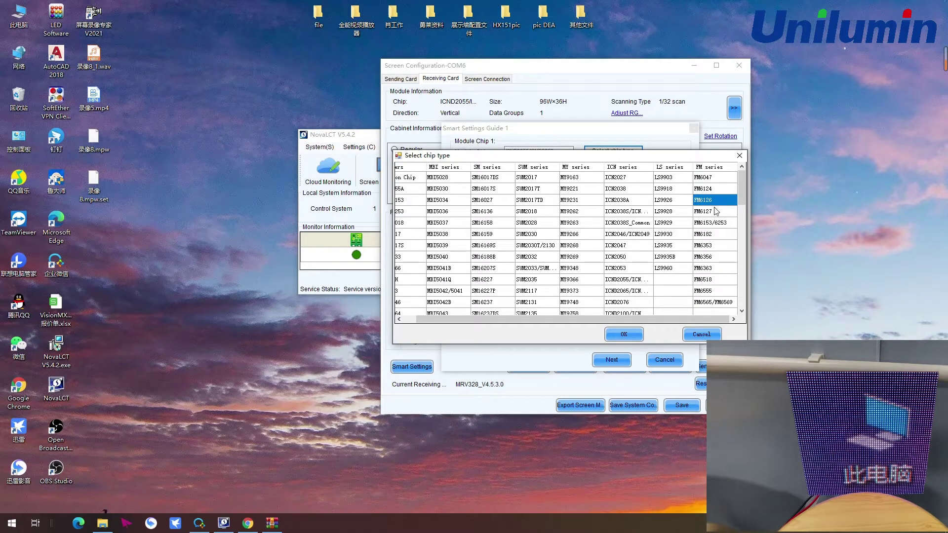
pyautogui.click(624, 335)
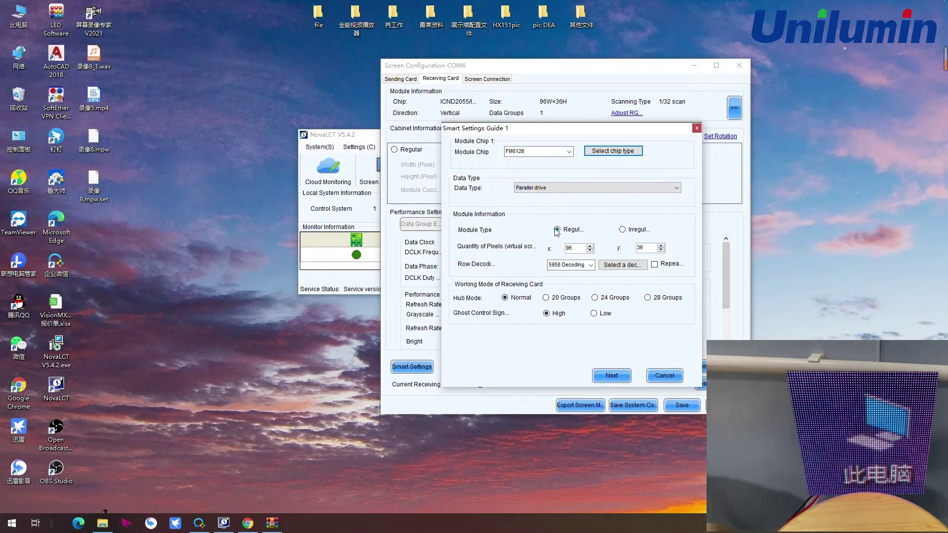
# Set the module size to 64 by 64 pixels with 74HC138 row decoding, and continue to the module display check.
pyautogui.click(579, 249)
pyautogui.write('646')
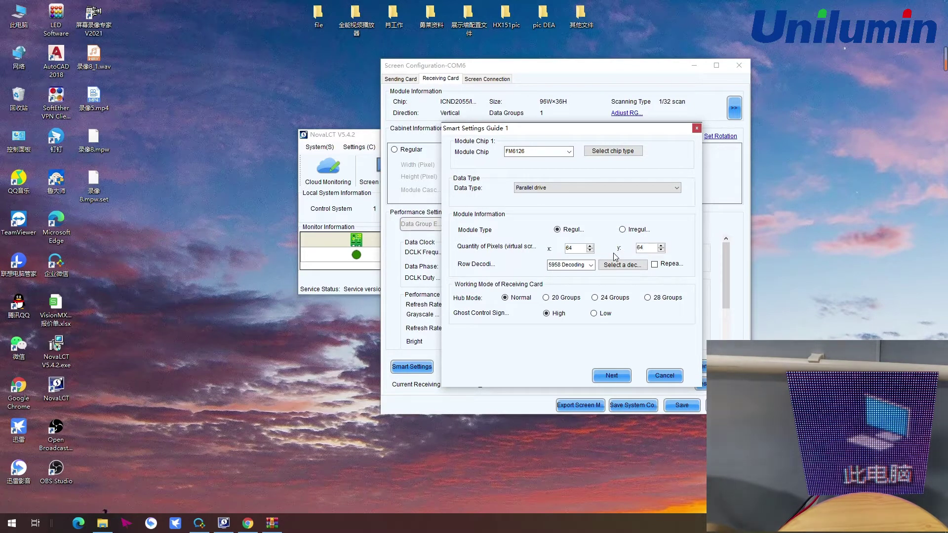
pyautogui.click(591, 265)
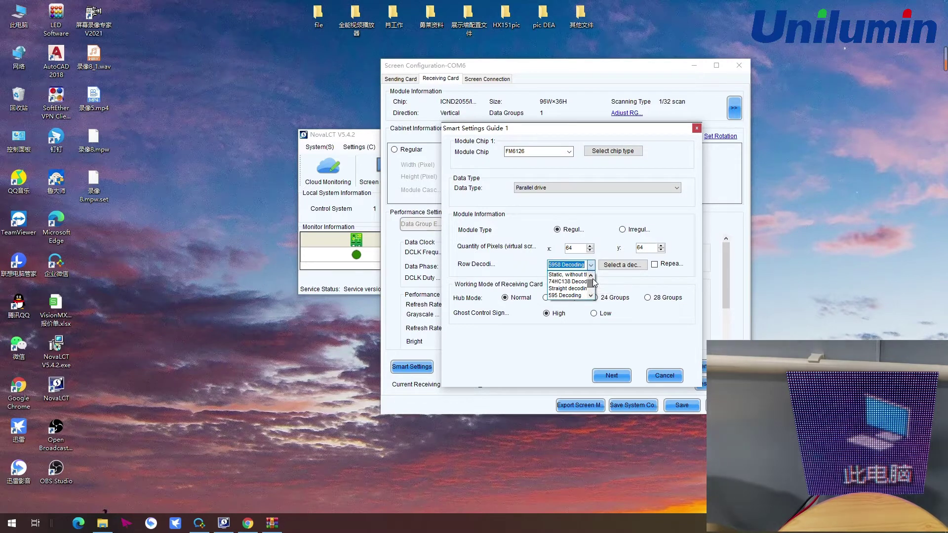
pyautogui.scroll(2, 591, 280)
pyautogui.click(579, 285)
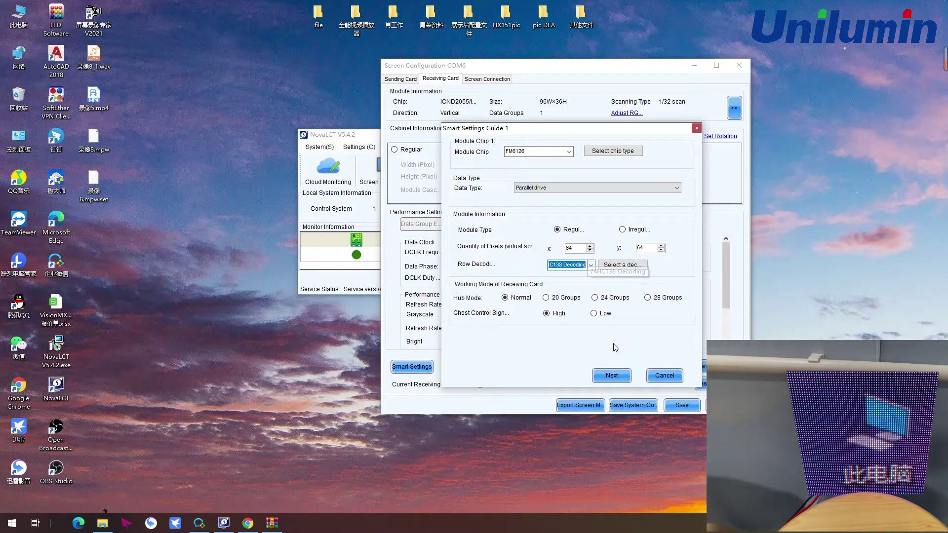
pyautogui.click(612, 376)
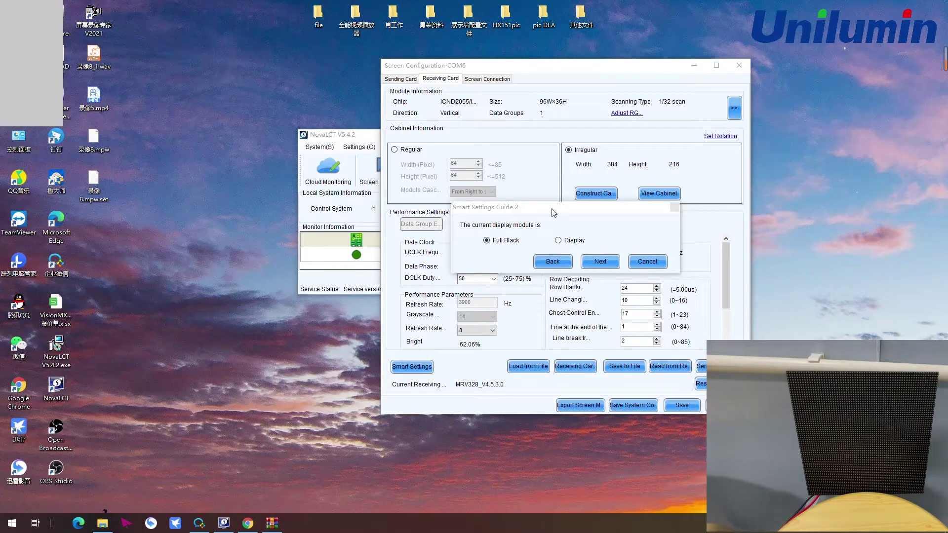
# Report the current display module as Full Black and continue to the color check.
pyautogui.moveTo(552, 211); pyautogui.dragTo(546, 211)
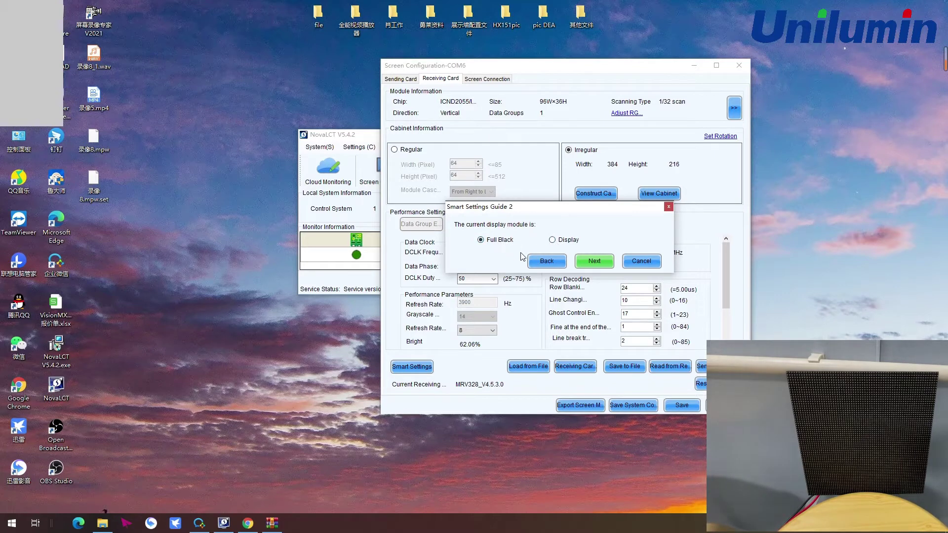
pyautogui.click(559, 241)
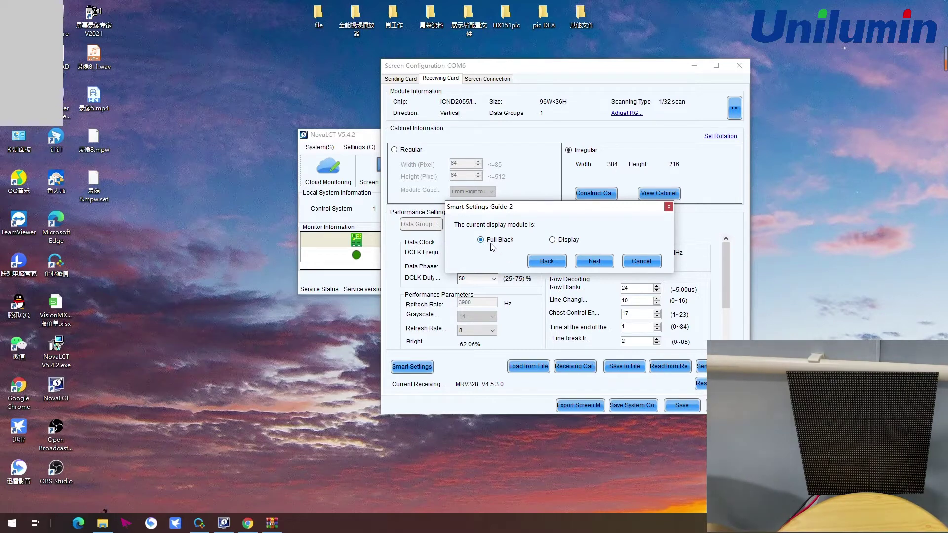
pyautogui.click(596, 262)
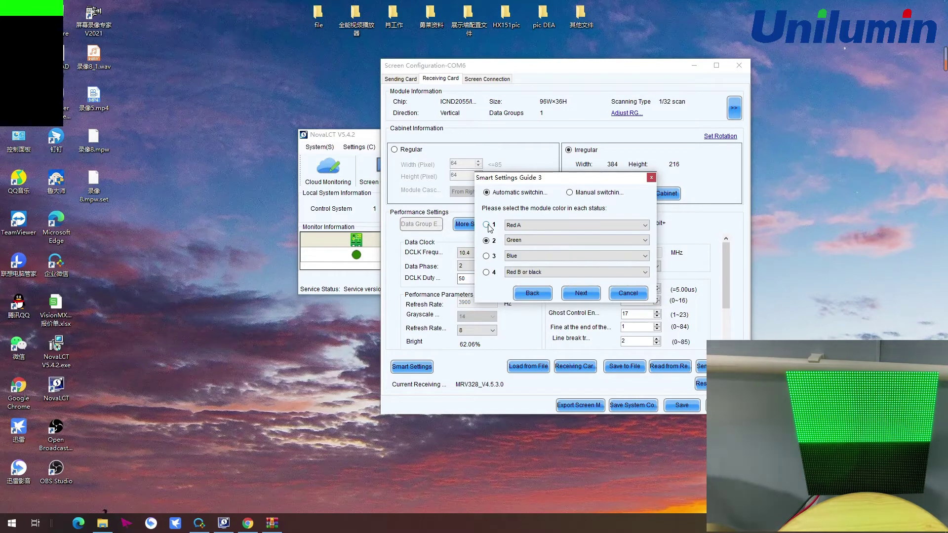
# Check the module color in each state and accept 1 as Red A, 2 as Green, 3 as Blue and 4 as Red B or black.
pyautogui.click(487, 225)
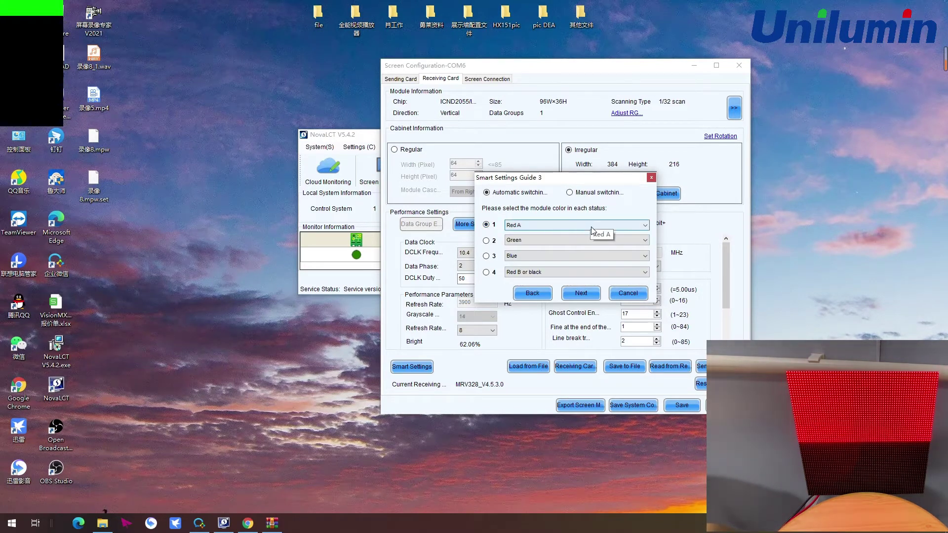
pyautogui.click(591, 227)
pyautogui.click(485, 241)
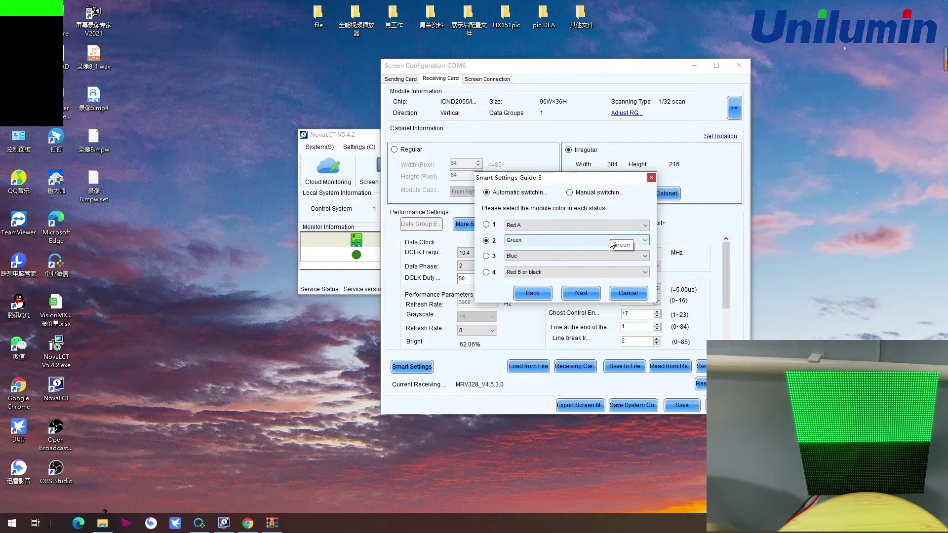
pyautogui.click(486, 256)
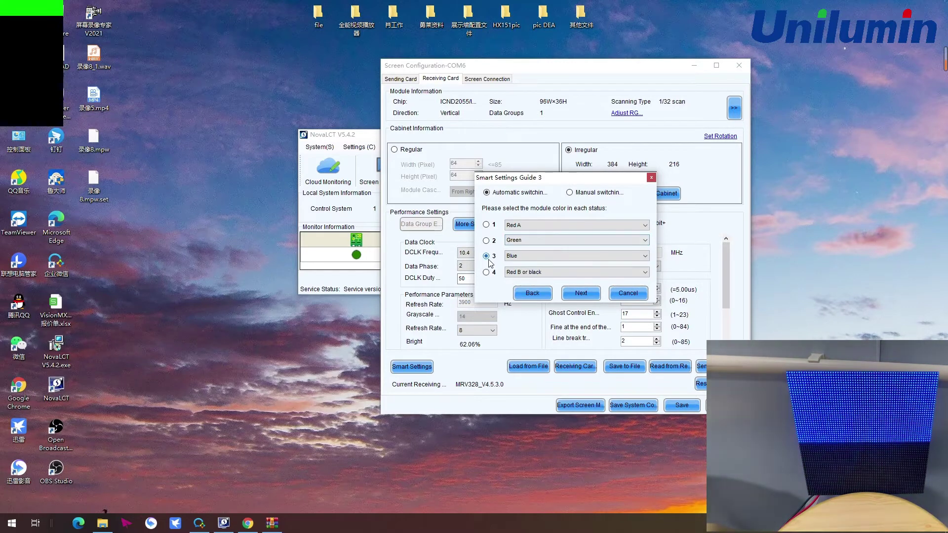
pyautogui.click(527, 256)
pyautogui.click(516, 275)
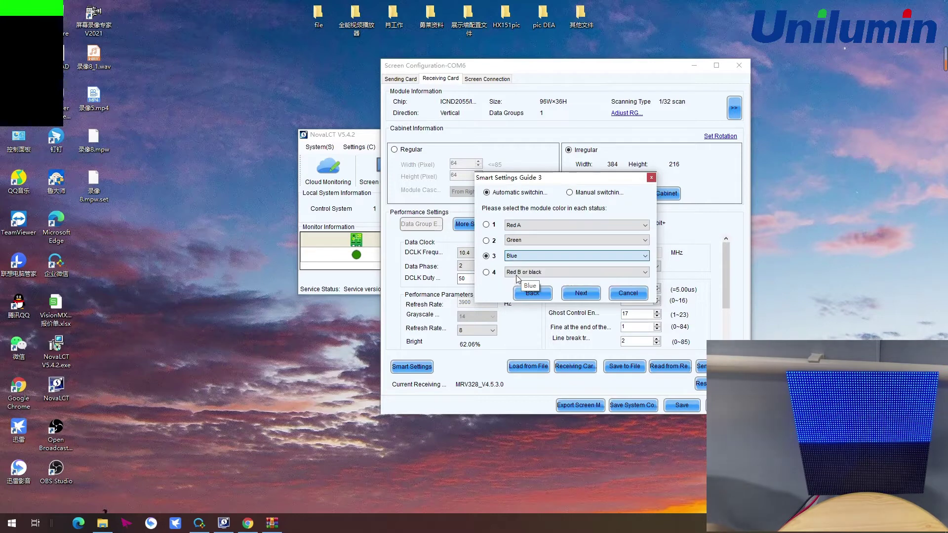
pyautogui.click(486, 272)
pyautogui.click(524, 272)
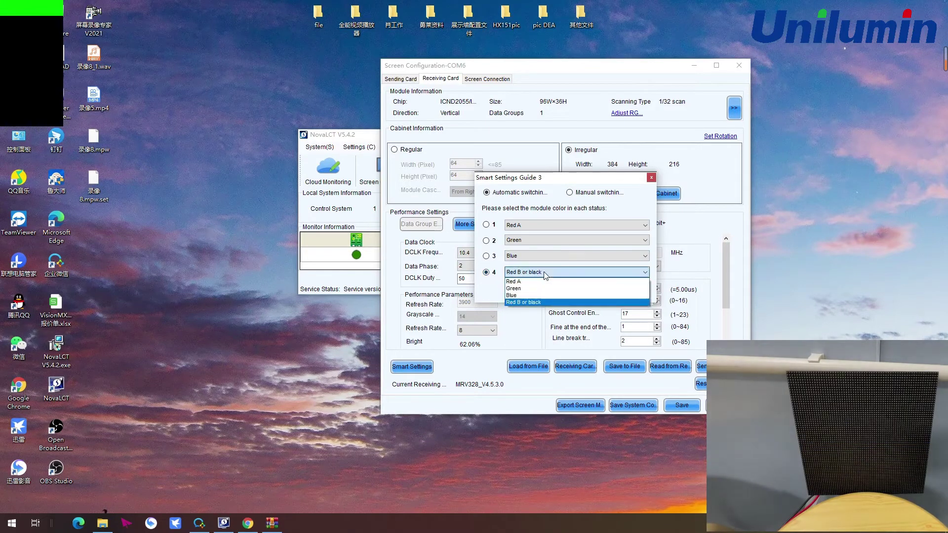
pyautogui.click(541, 302)
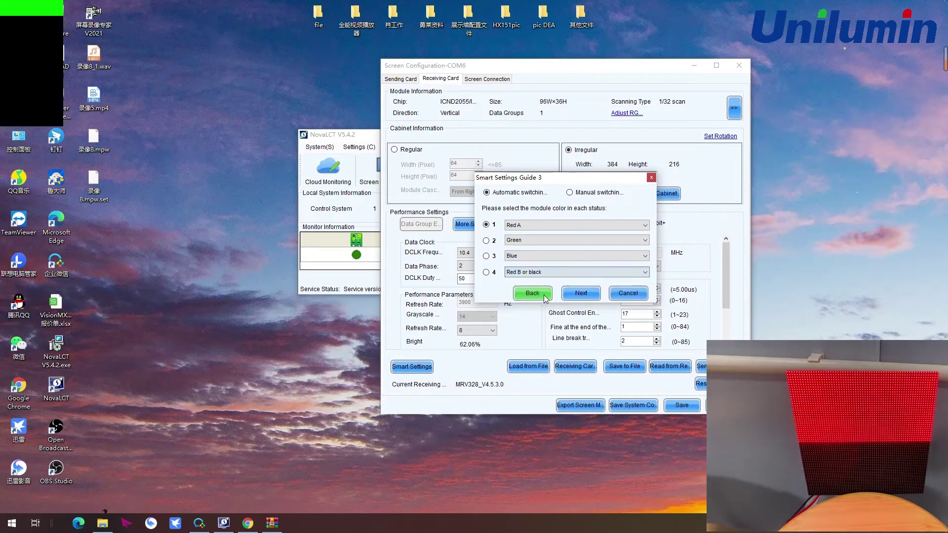
pyautogui.click(580, 293)
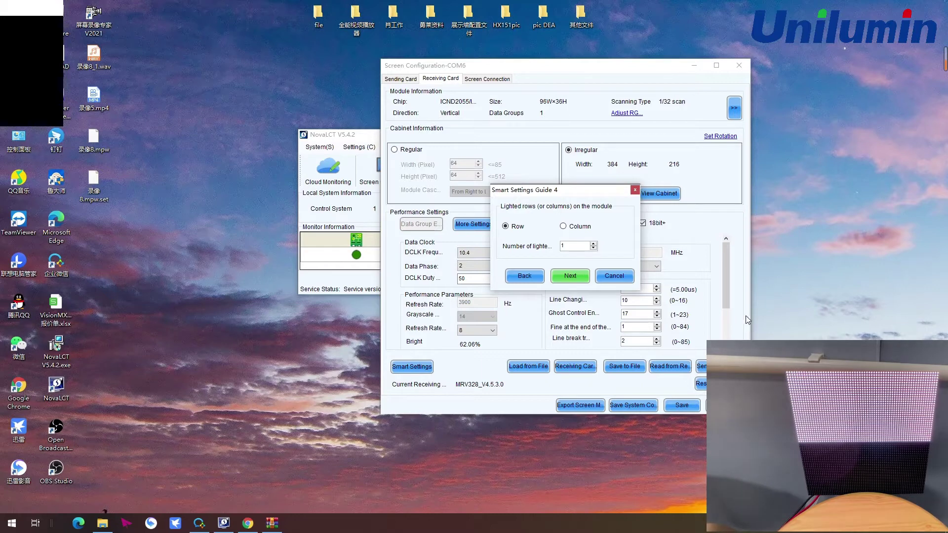
# Enter 32 lighted rows for the module in Guide 4 and a lighted quantity of 1 in Guide 5.
pyautogui.doubleClick(560, 247)
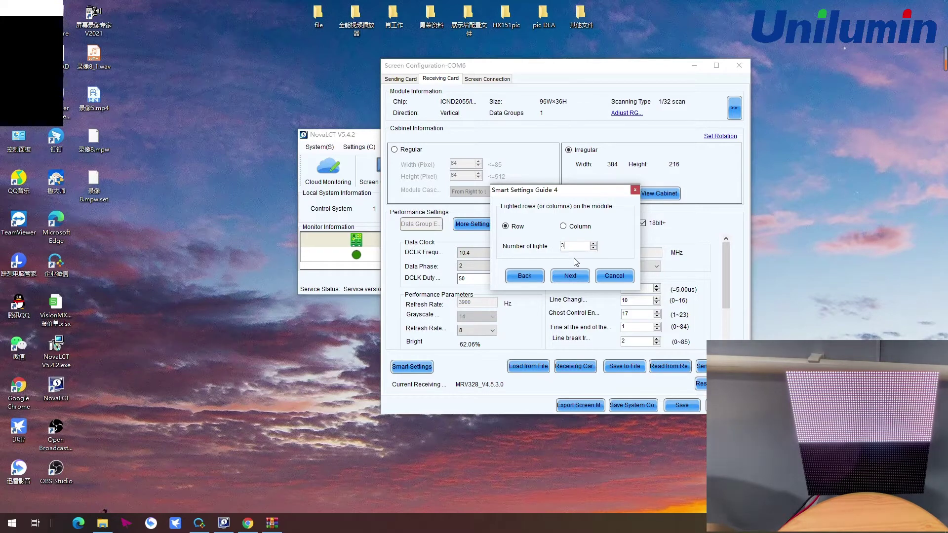
pyautogui.write('2')
pyautogui.click(572, 276)
pyautogui.click(571, 276)
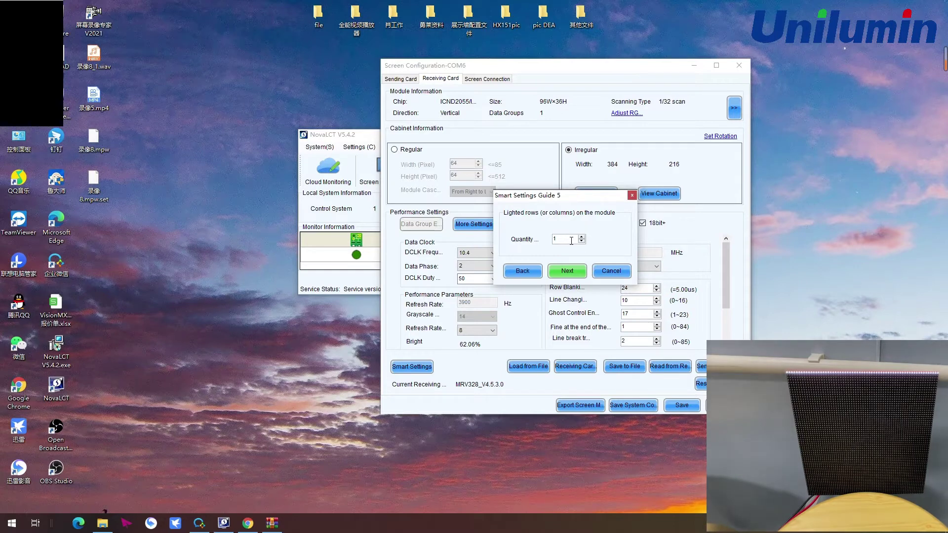
pyautogui.click(571, 240)
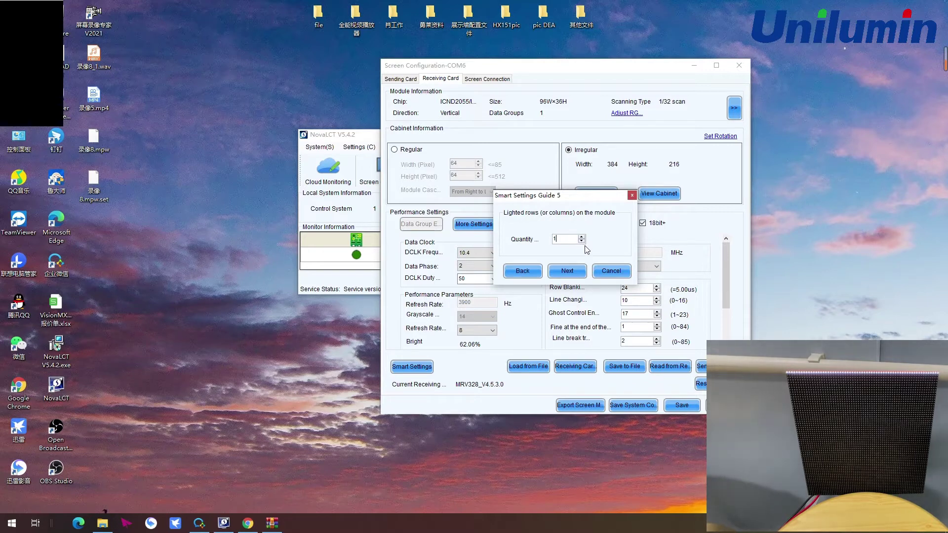
pyautogui.click(566, 270)
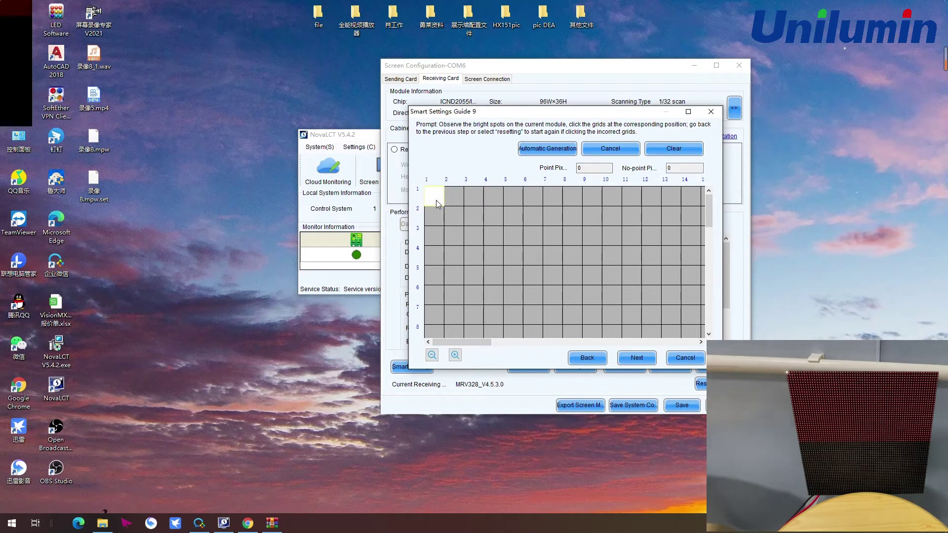
# Mark the lit points in row 1 of the module grid in order from column 1 through column 13.
pyautogui.click(435, 198)
pyautogui.click(453, 198)
pyautogui.click(473, 197)
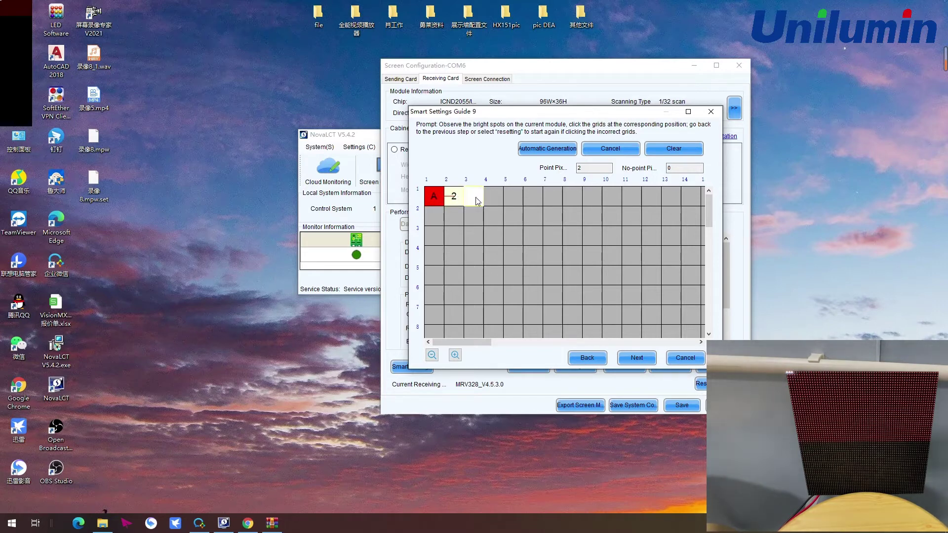
pyautogui.click(493, 198)
pyautogui.click(513, 197)
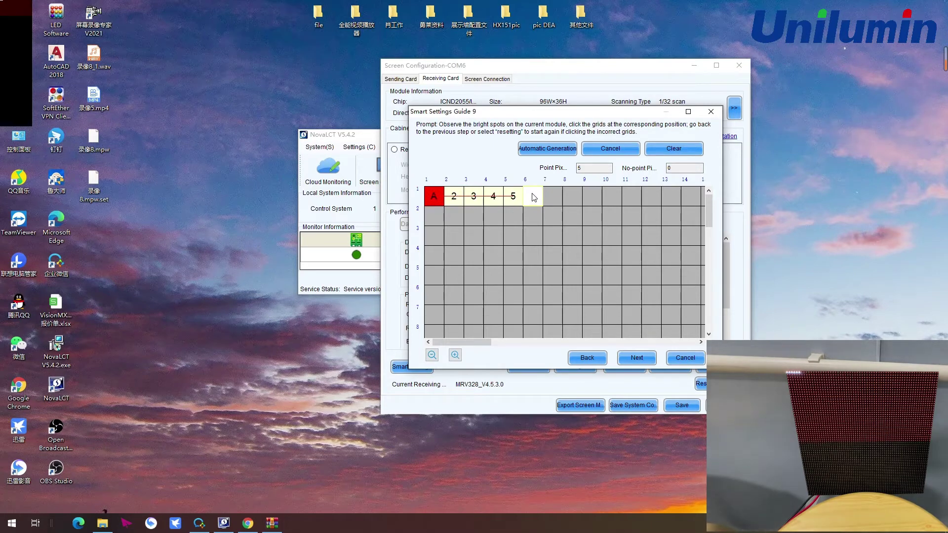
pyautogui.click(533, 197)
pyautogui.click(553, 196)
pyautogui.click(573, 196)
pyautogui.click(593, 195)
pyautogui.click(612, 196)
pyautogui.click(631, 196)
pyautogui.click(652, 196)
pyautogui.click(672, 196)
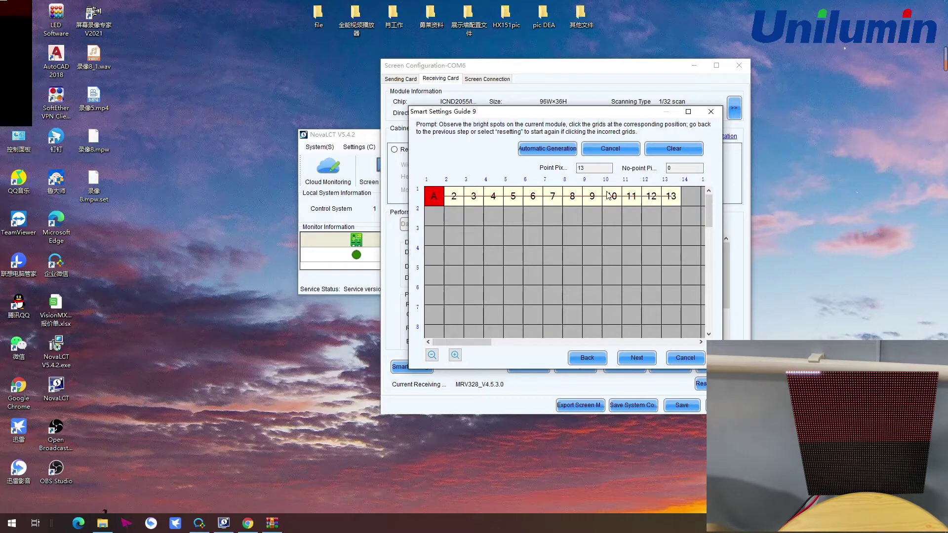
# Extend the running line along row 1 of the module grid from column 14 through column 64.
pyautogui.press('Right')
pyautogui.press('Right')
pyautogui.press('Right')
pyautogui.press('Right')
pyautogui.press('Right')
pyautogui.press('Right')
pyautogui.press('Right')
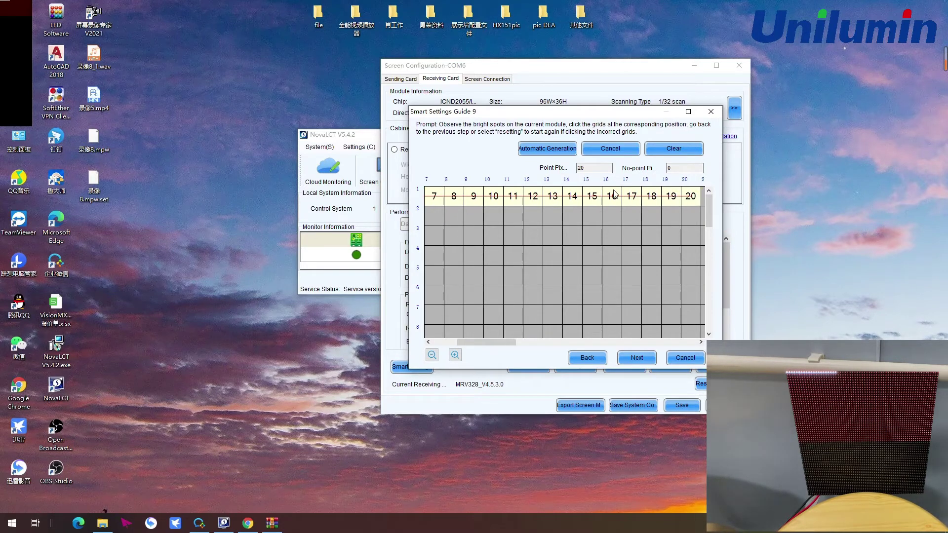
pyautogui.press('Right')
pyautogui.press('Right')
pyautogui.press('Right')
pyautogui.press('Right')
pyautogui.press('Right')
pyautogui.press('Right')
pyautogui.press('Right')
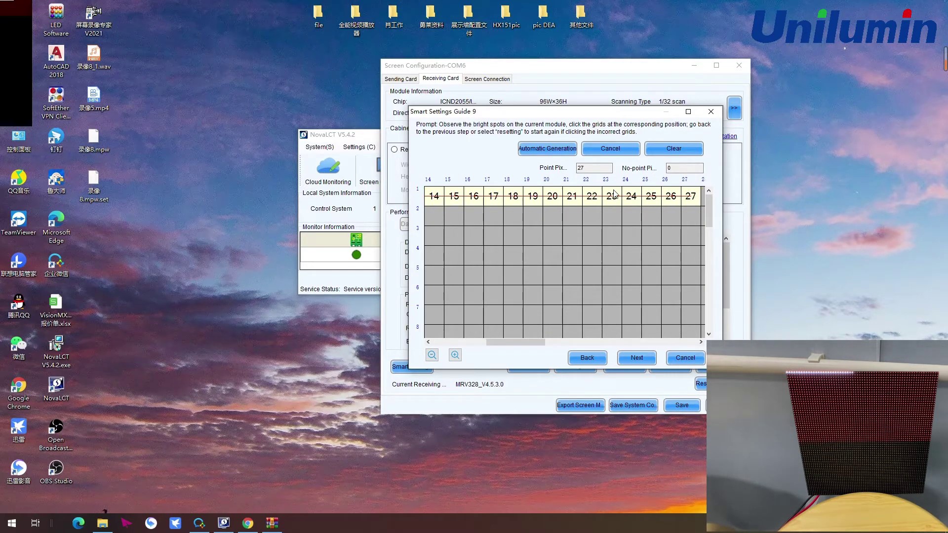
pyautogui.press('Right')
pyautogui.press('Right')
pyautogui.press('Right')
pyautogui.press('Right')
pyautogui.press('Right')
pyautogui.press('Right')
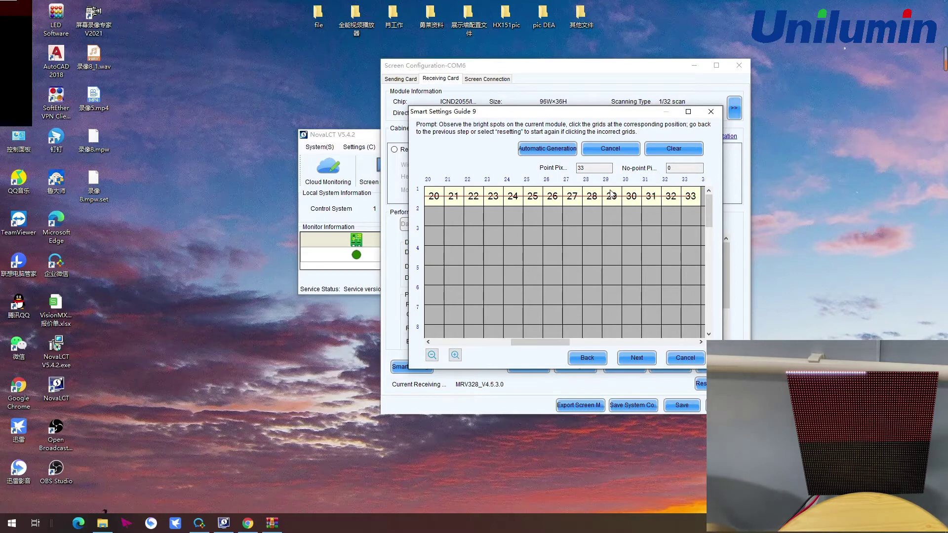
pyautogui.press('Right')
pyautogui.press('Right')
pyautogui.press('Right')
pyautogui.press('Right')
pyautogui.press('Right')
pyautogui.press('Right')
pyautogui.press('Right')
pyautogui.press('Right')
pyautogui.press('Right')
pyautogui.press('Right')
pyautogui.press('Right')
pyautogui.press('Right')
pyautogui.press('Right')
pyautogui.press('Right')
pyautogui.press('Right')
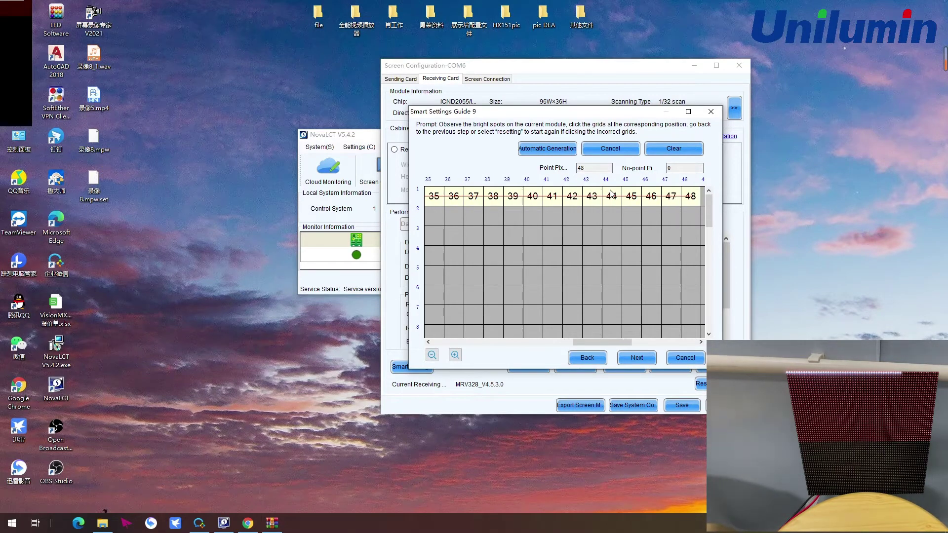
pyautogui.press('Right')
pyautogui.press('Right')
pyautogui.press('Right')
pyautogui.press('Right')
pyautogui.press('Right')
pyautogui.press('Right')
pyautogui.press('Right')
pyautogui.press('Right')
pyautogui.press('Right')
pyautogui.press('Right')
pyautogui.press('Right')
pyautogui.press('Right')
pyautogui.press('Right')
pyautogui.press('Right')
pyautogui.press('Right')
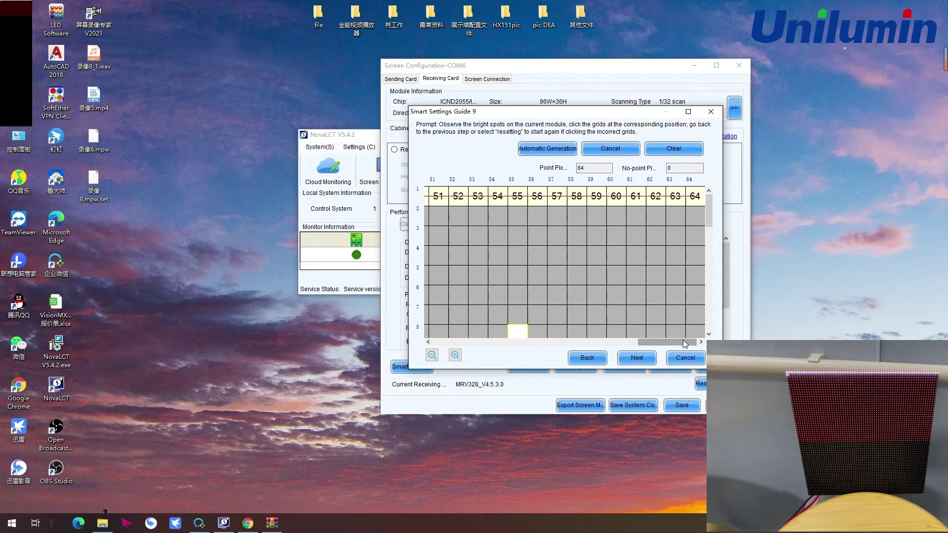
# Mark the starting point of each remaining row in column 1 of the module grid, from row 2 through row 32.
pyautogui.moveTo(684, 342); pyautogui.dragTo(459, 342)
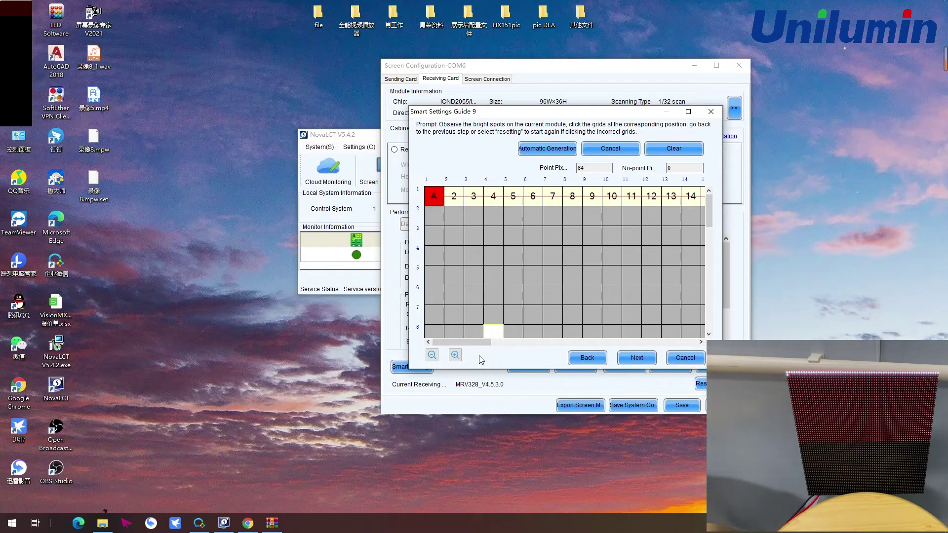
pyautogui.moveTo(476, 340)
pyautogui.mouseDown()
pyautogui.moveTo(660, 342)
pyautogui.moveTo(476, 342)
pyautogui.mouseUp()
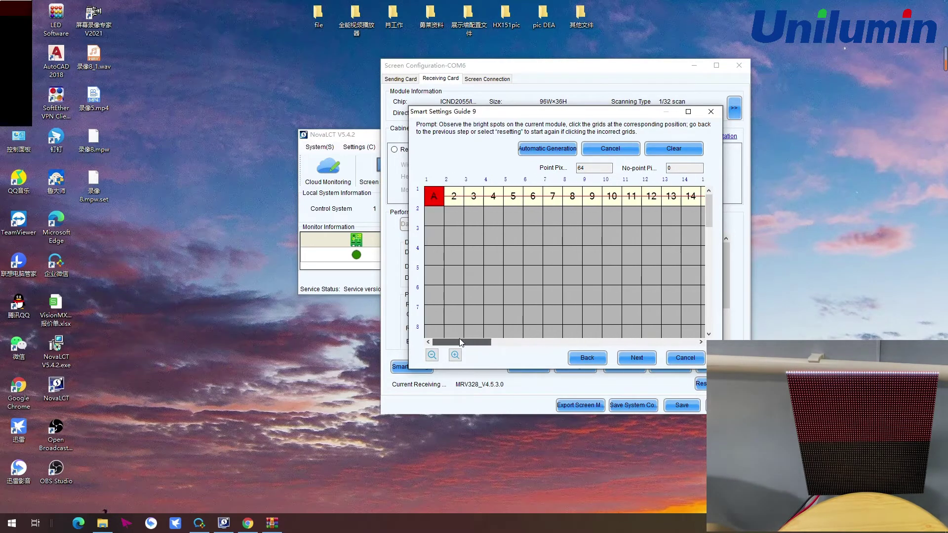
pyautogui.click(436, 217)
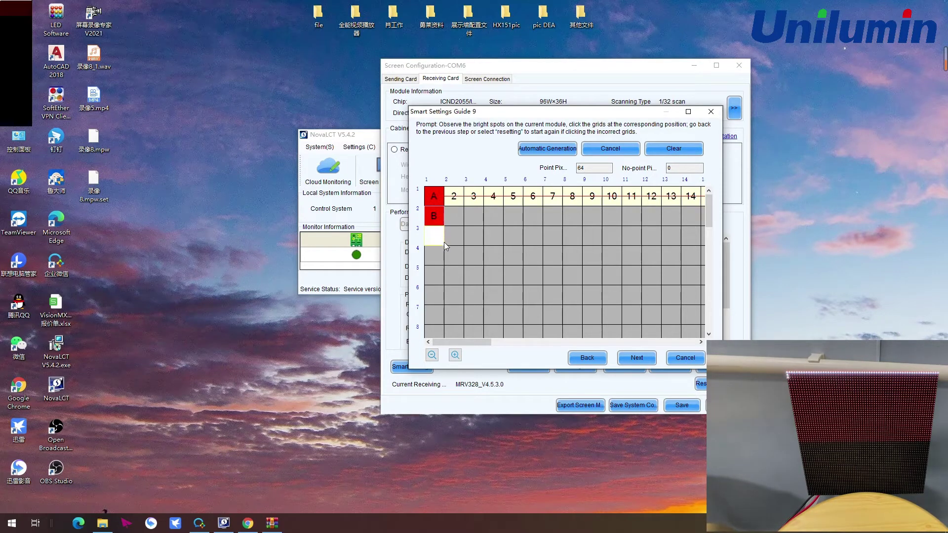
pyautogui.click(436, 236)
pyautogui.click(436, 255)
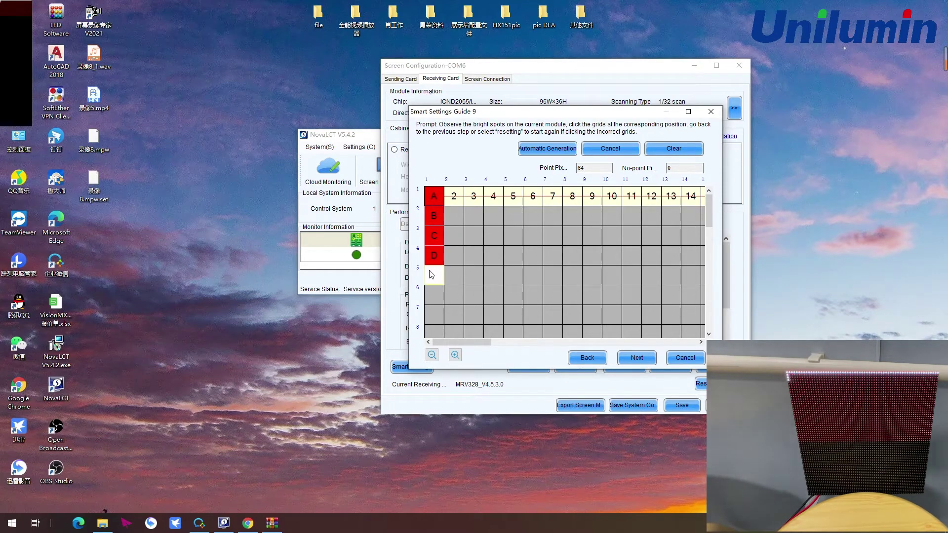
pyautogui.click(437, 275)
pyautogui.click(436, 295)
pyautogui.click(437, 315)
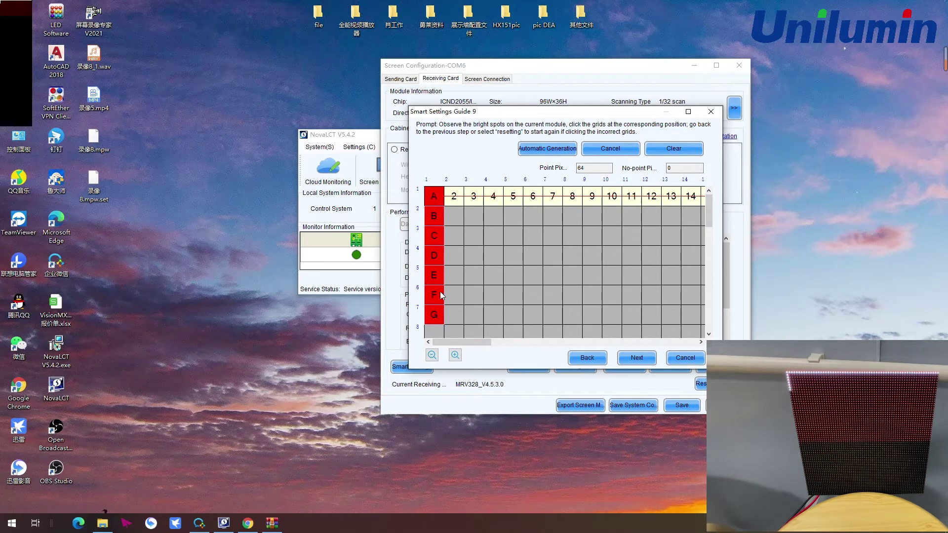
pyautogui.click(436, 332)
pyautogui.scroll(-1, 446, 296)
pyautogui.scroll(-10, 450, 293)
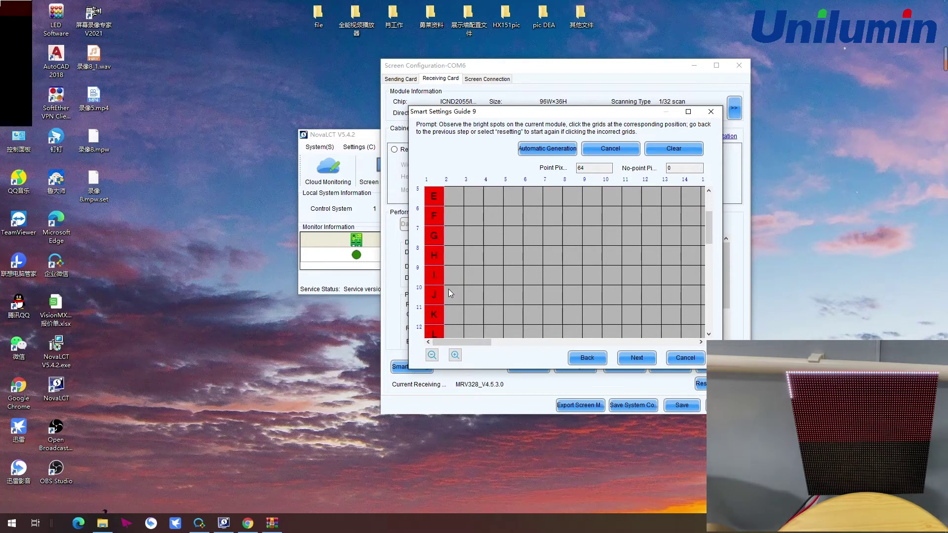
pyautogui.scroll(-9, 450, 292)
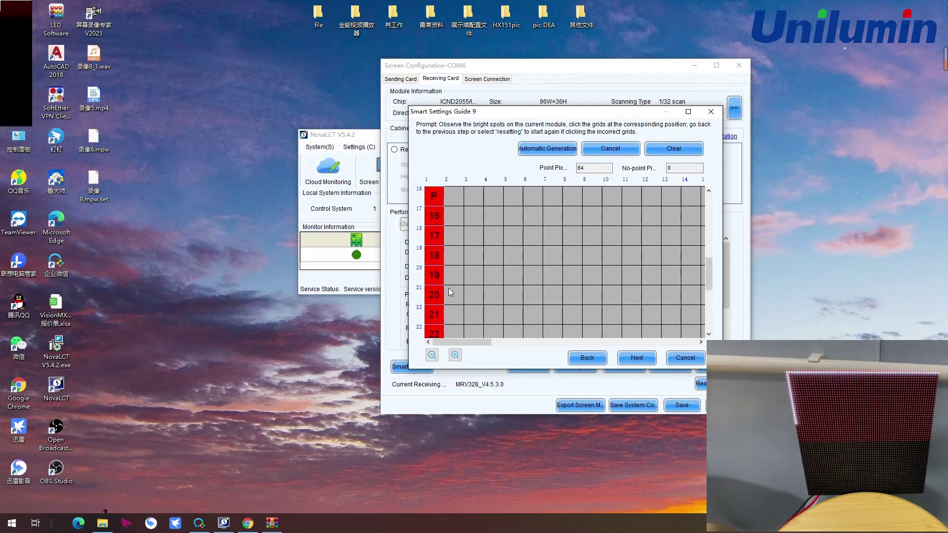
pyautogui.scroll(-3, 451, 291)
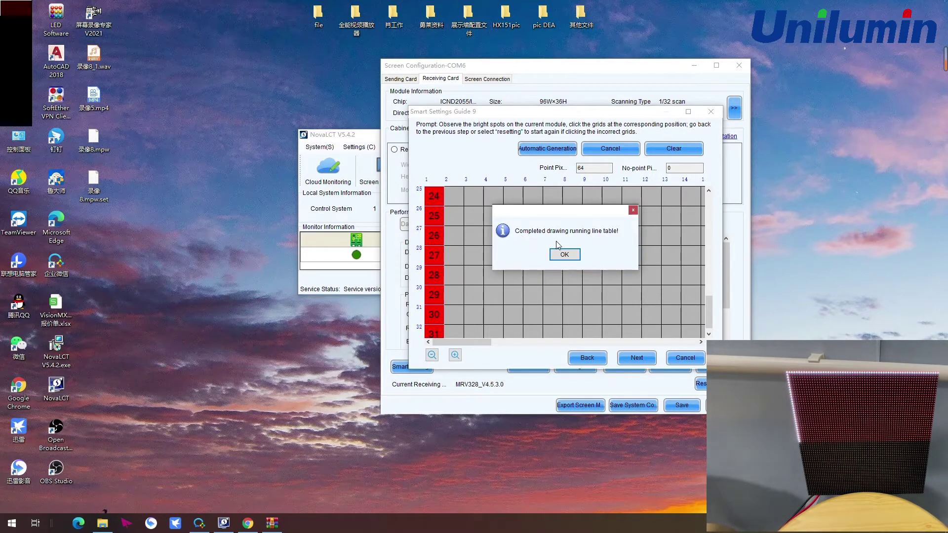
# Accept the finished running line table and complete the smart settings guide.
pyautogui.click(566, 255)
pyautogui.click(611, 333)
pyautogui.click(637, 358)
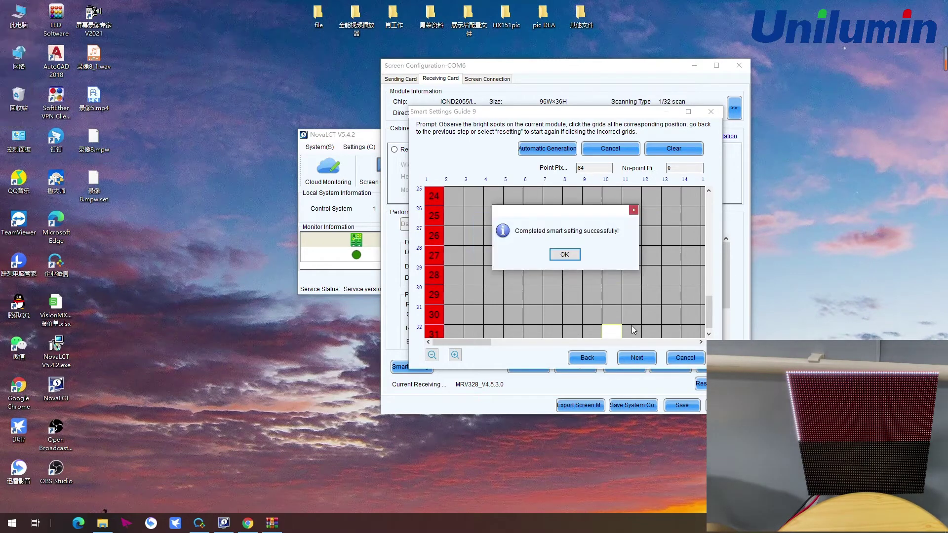
pyautogui.click(564, 254)
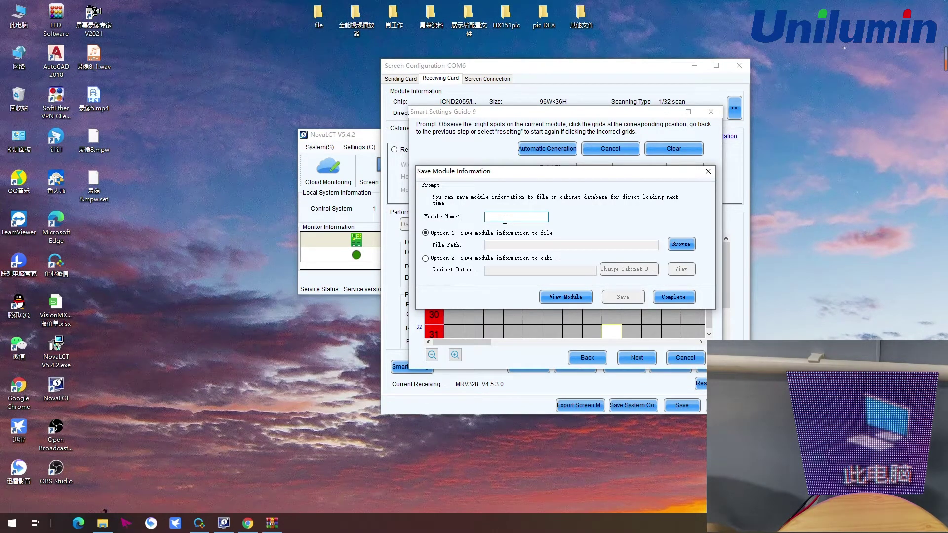
# Enter test as the module name and complete the module information.
pyautogui.write('test')
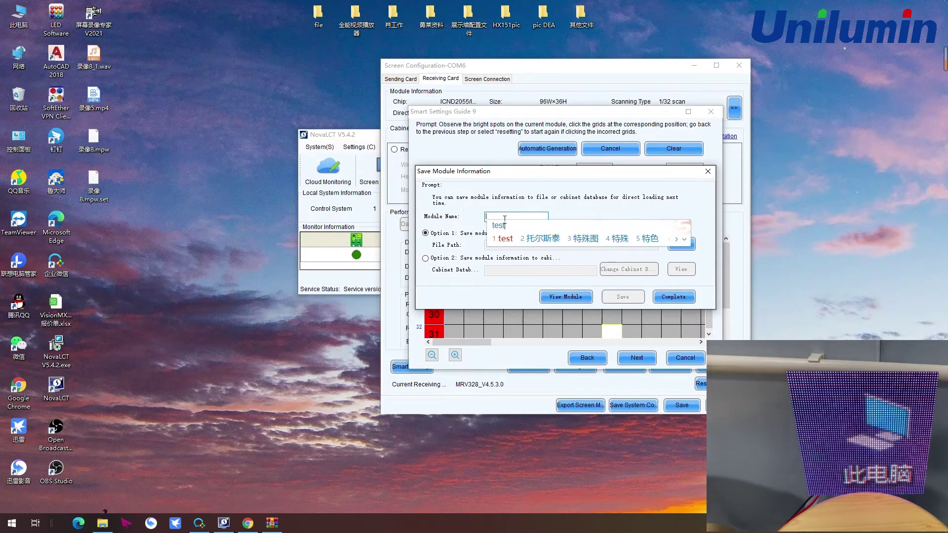
pyautogui.press('Return')
pyautogui.click(673, 297)
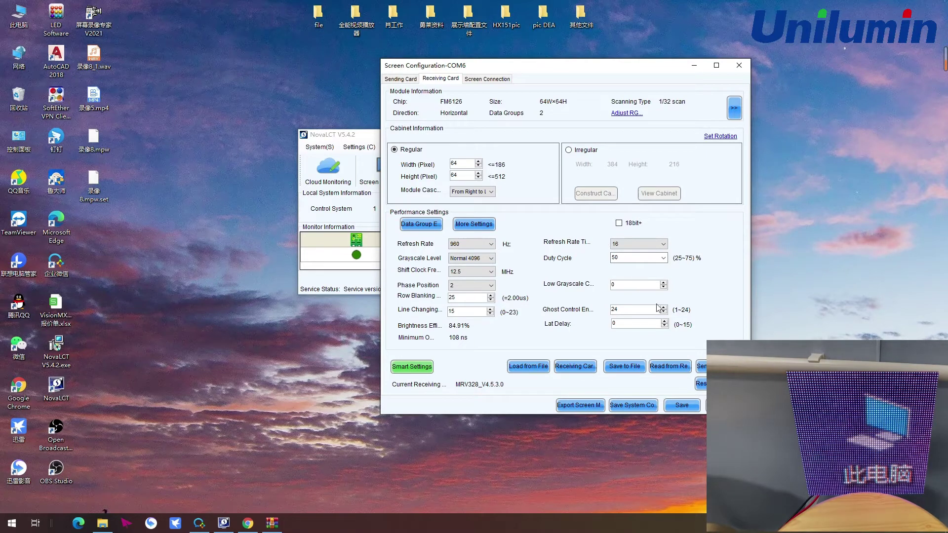
# Set the grayscale level to Normal 16384 and keep the shift clock frequency at 12.5 MHz.
pyautogui.click(615, 243)
pyautogui.click(484, 259)
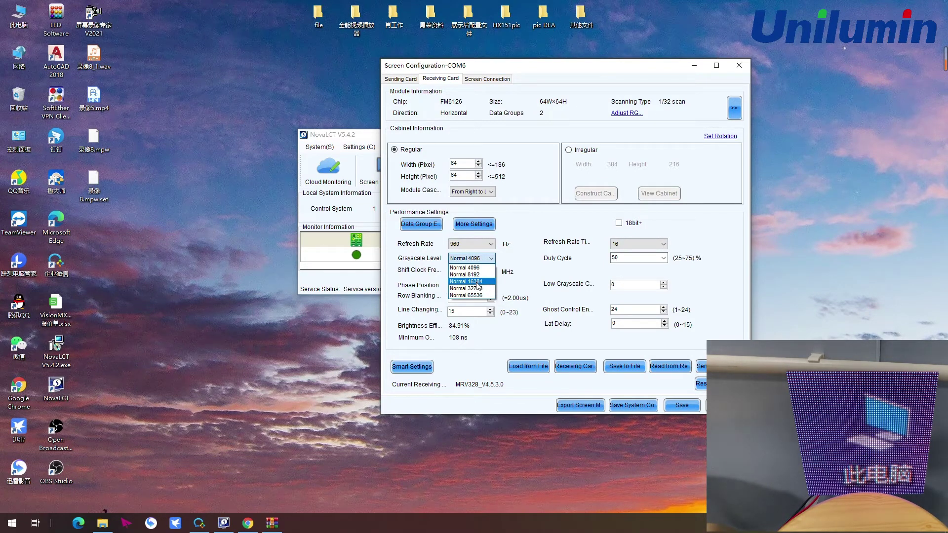
pyautogui.click(477, 282)
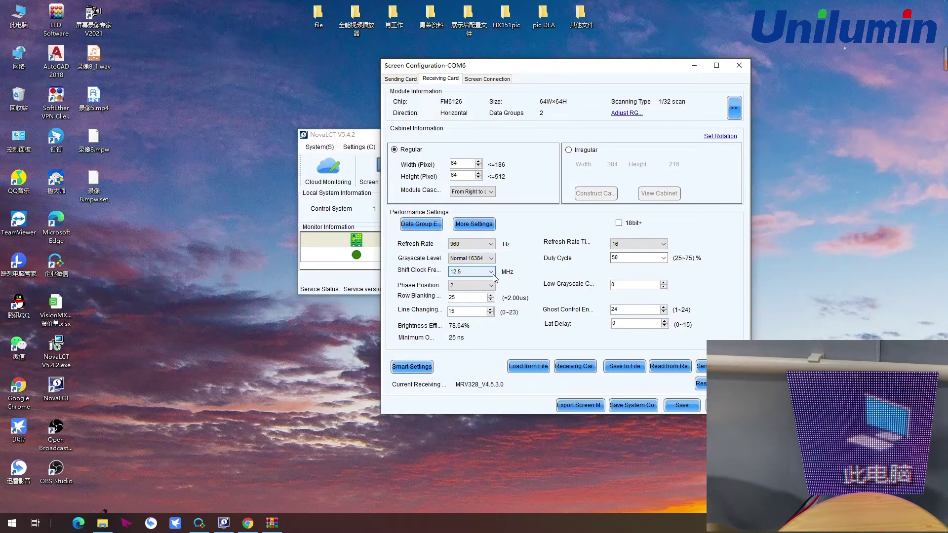
pyautogui.click(480, 272)
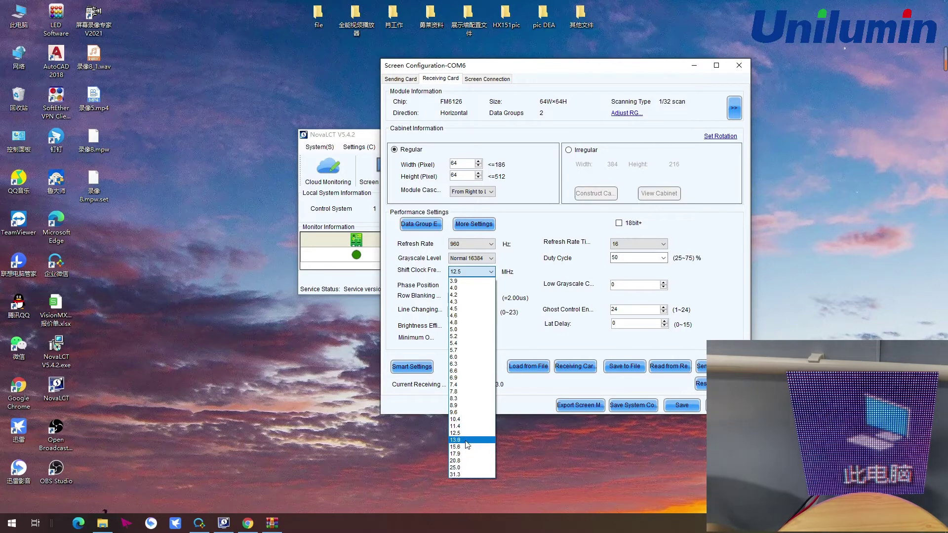
pyautogui.click(469, 434)
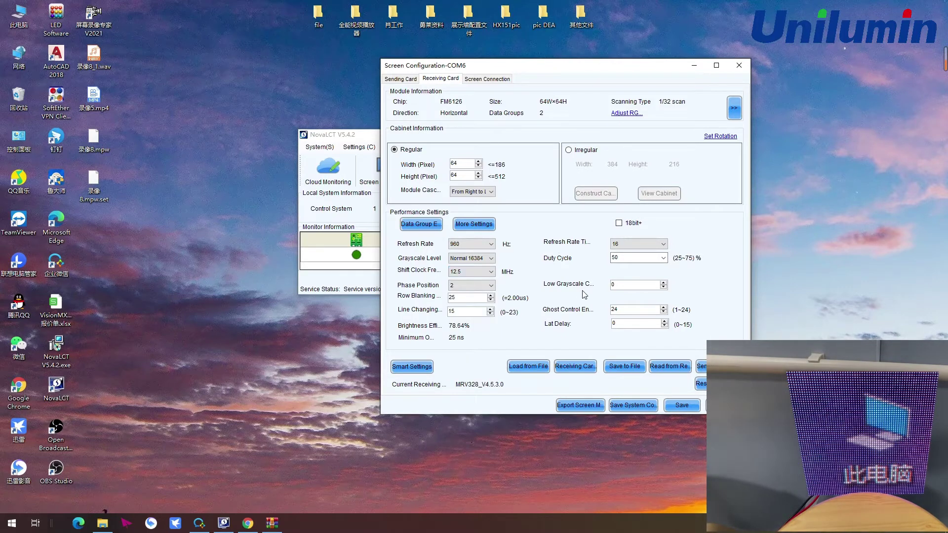
# Try refresh rates of 1920 Hz and 2880 Hz in the performance settings.
pyautogui.click(491, 244)
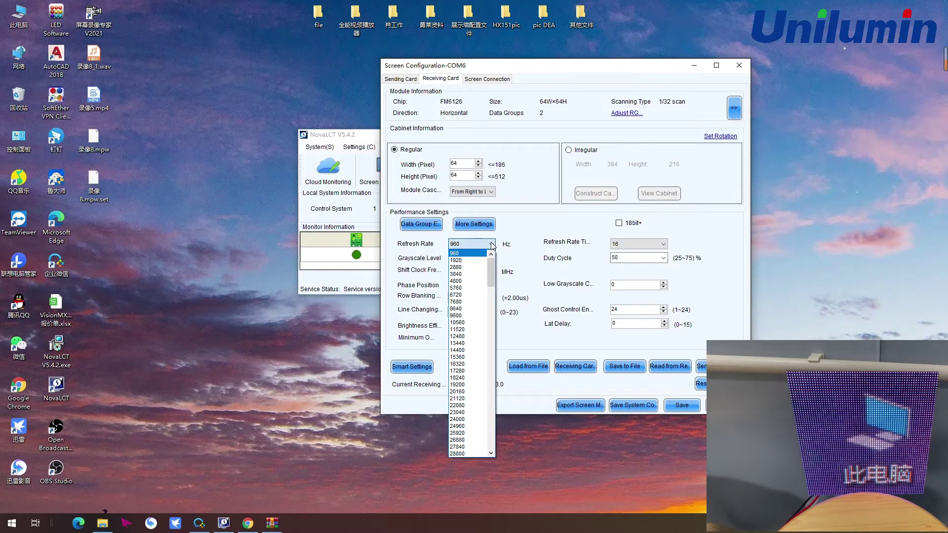
pyautogui.click(492, 256)
pyautogui.click(490, 245)
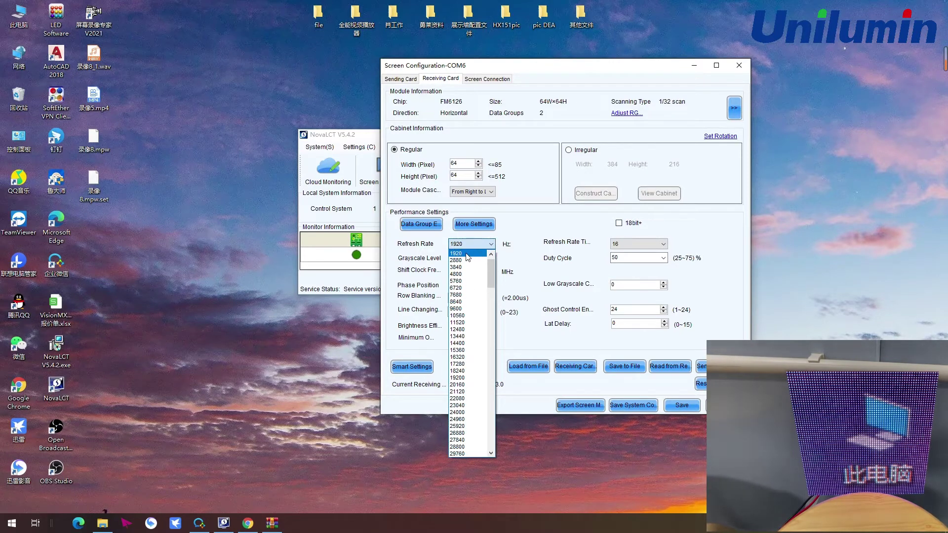
pyautogui.click(467, 260)
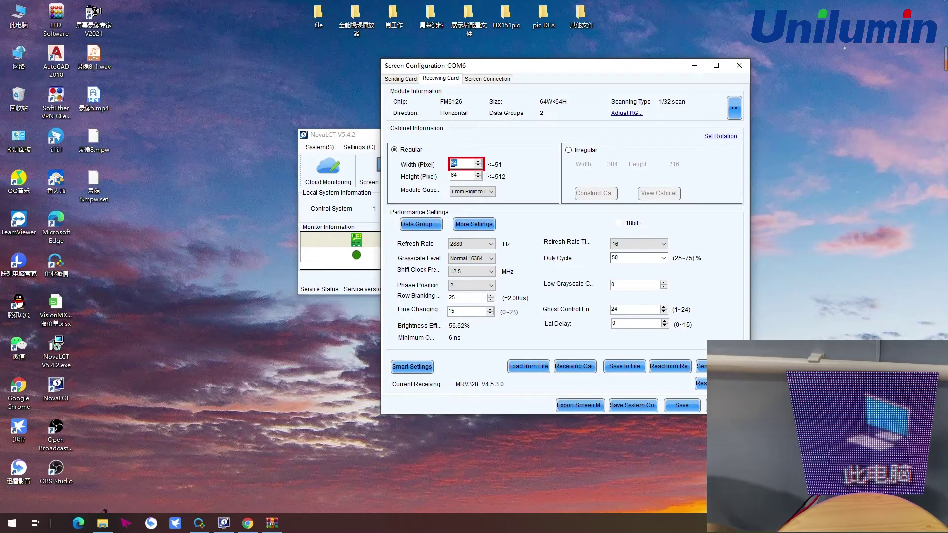
# Check the cabinet width against its limit and set the refresh rate to 1920 Hz.
pyautogui.click(464, 163)
pyautogui.click(490, 242)
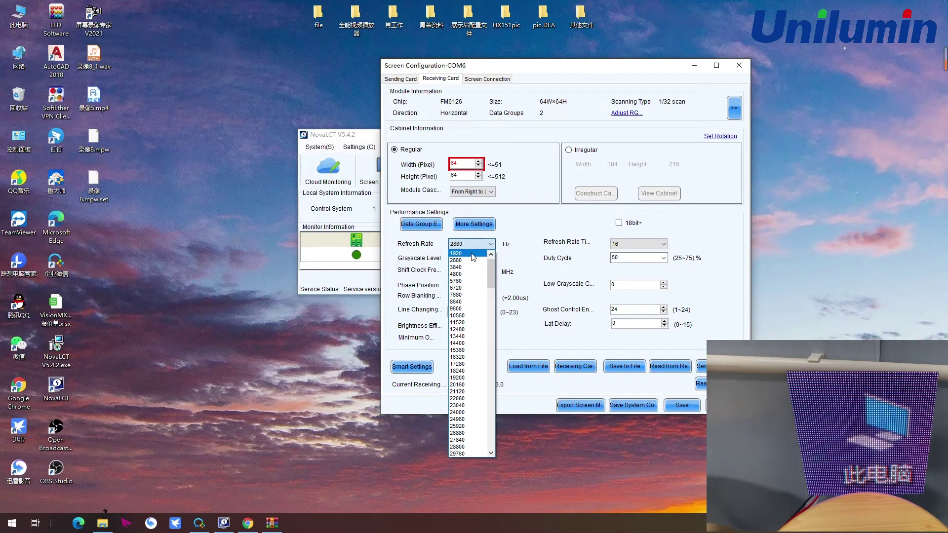
pyautogui.click(471, 254)
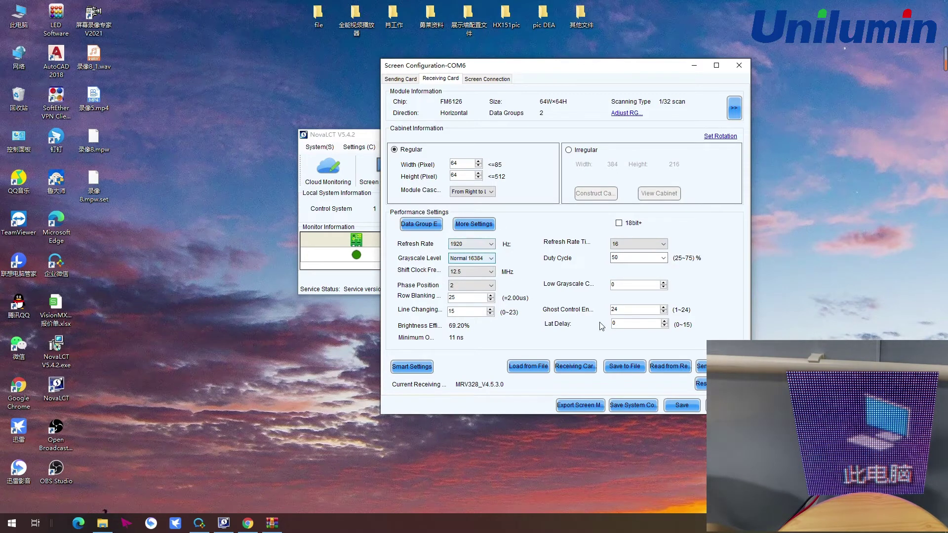
# Send the configured parameters to the receiving card.
pyautogui.click(701, 365)
pyautogui.click(647, 240)
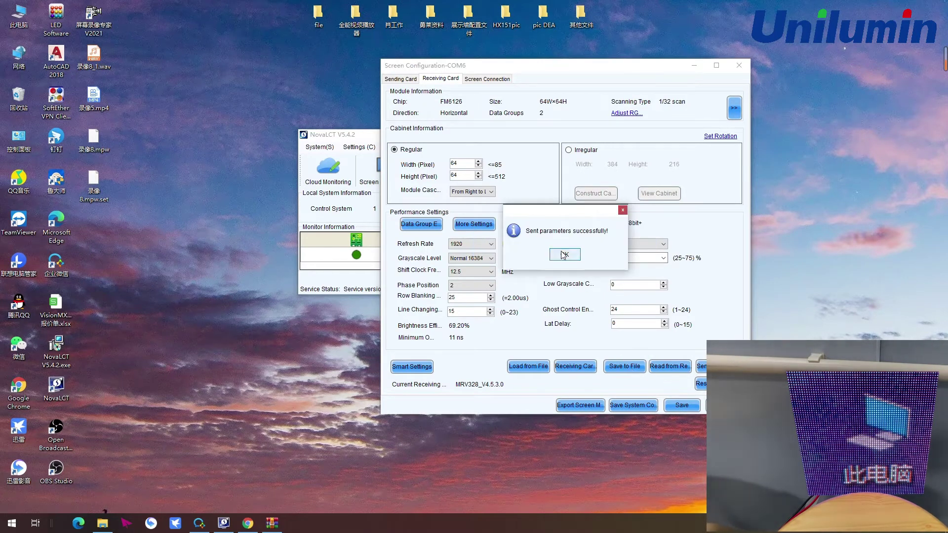
pyautogui.press('Return')
# Save the receiving card configuration to the desktop as test.rcfgx and move its icon to an empty desktop area.
pyautogui.click(624, 367)
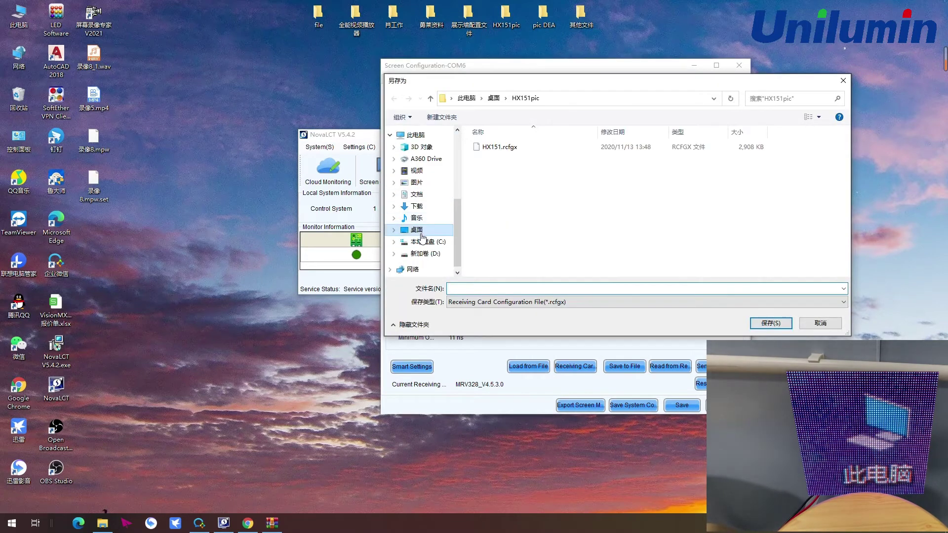
pyautogui.click(438, 230)
pyautogui.click(479, 287)
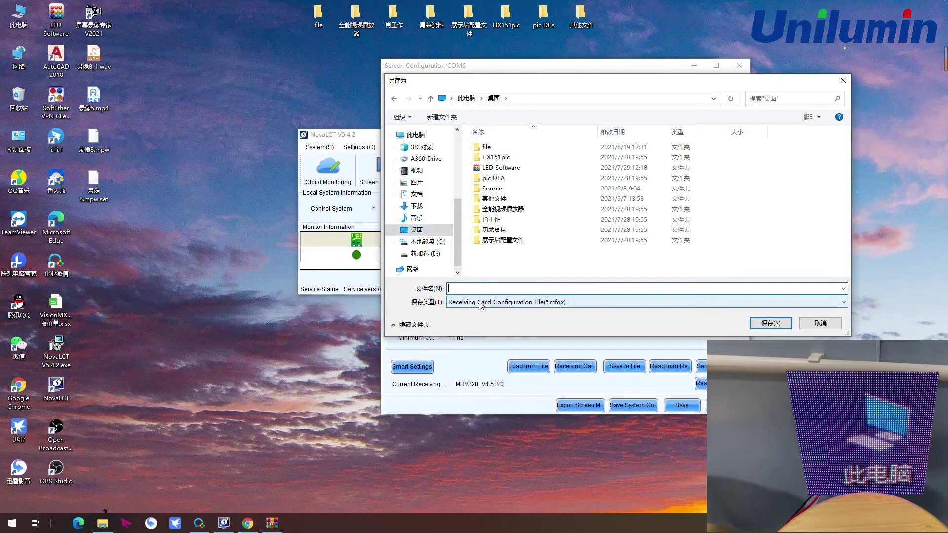
pyautogui.write('tets')
pyautogui.click(765, 324)
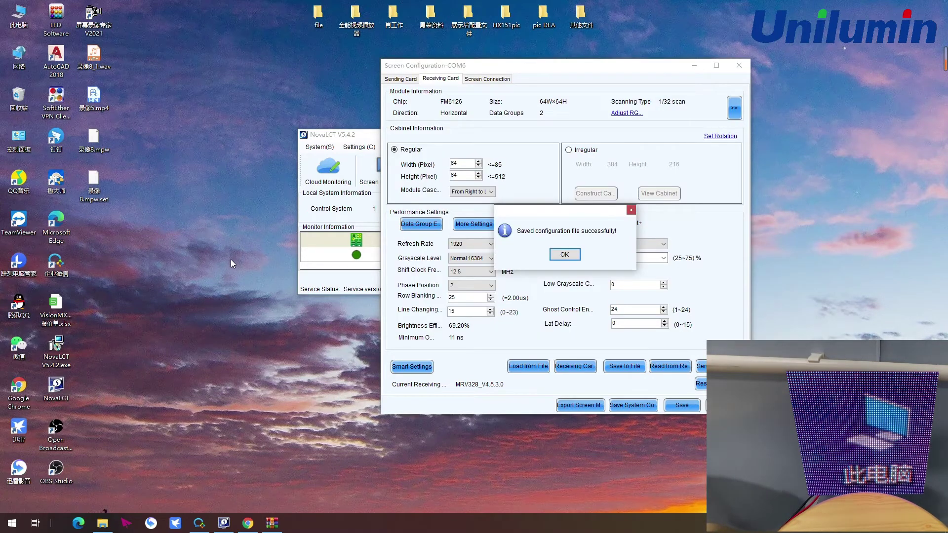
pyautogui.press('Return')
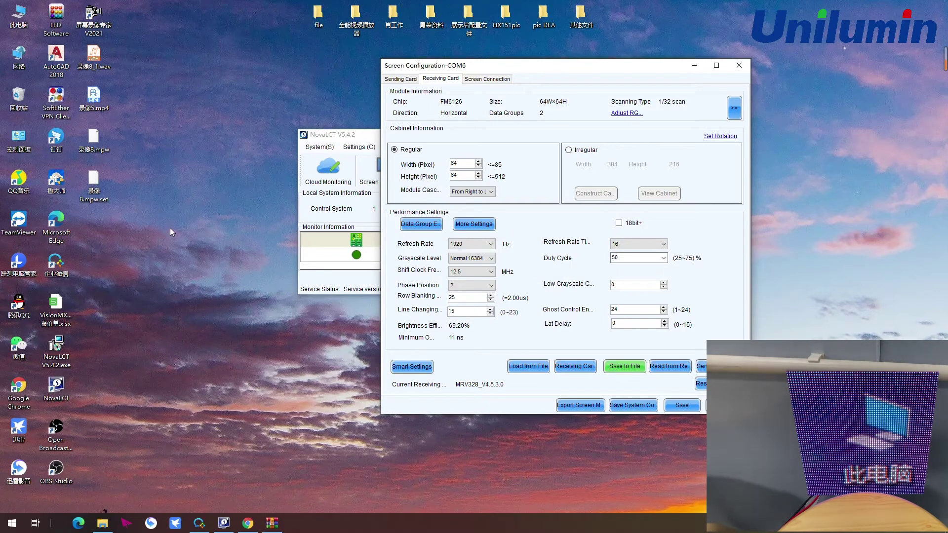
pyautogui.moveTo(105, 236); pyautogui.dragTo(213, 108)
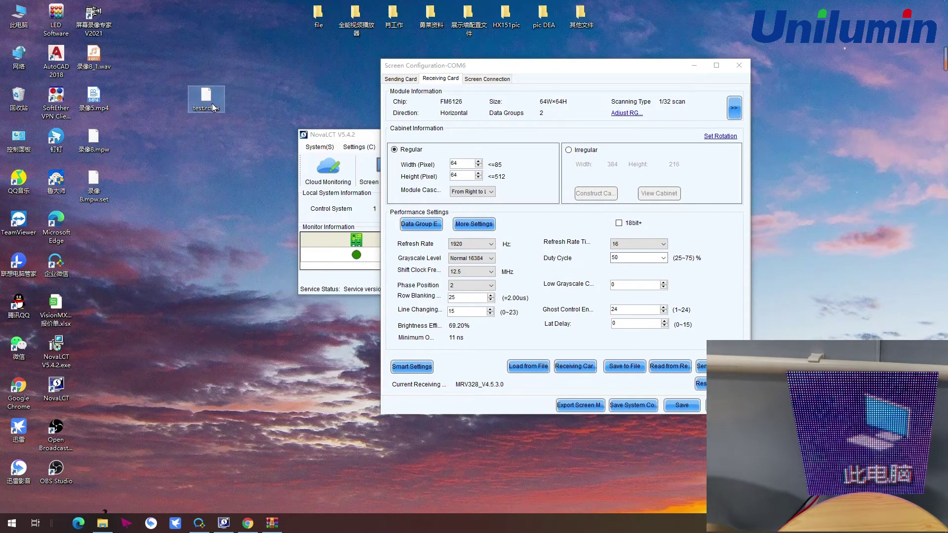
# Move the test.rcfgx file into the desktop icon column, directly below the 录像8.mpw.set file.
pyautogui.moveTo(114, 220); pyautogui.dragTo(108, 226)
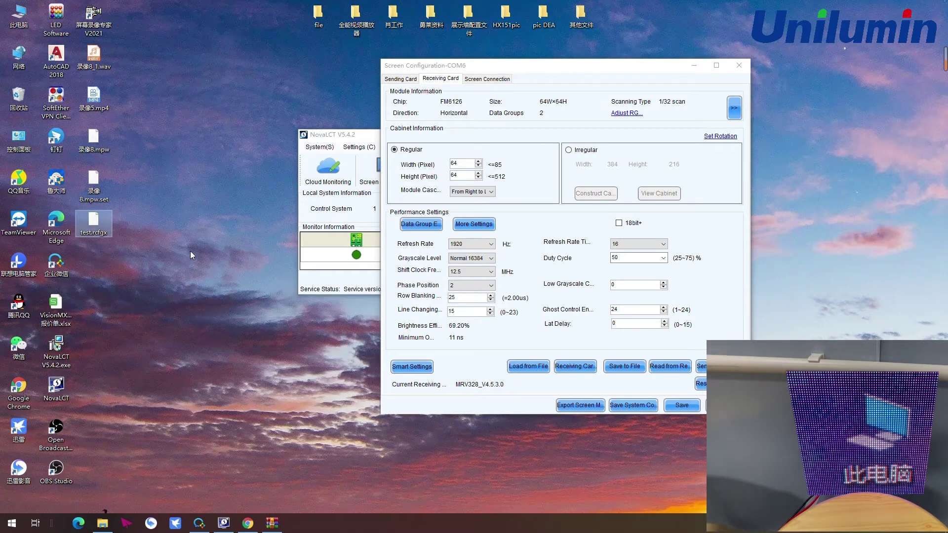
pyautogui.click(466, 165)
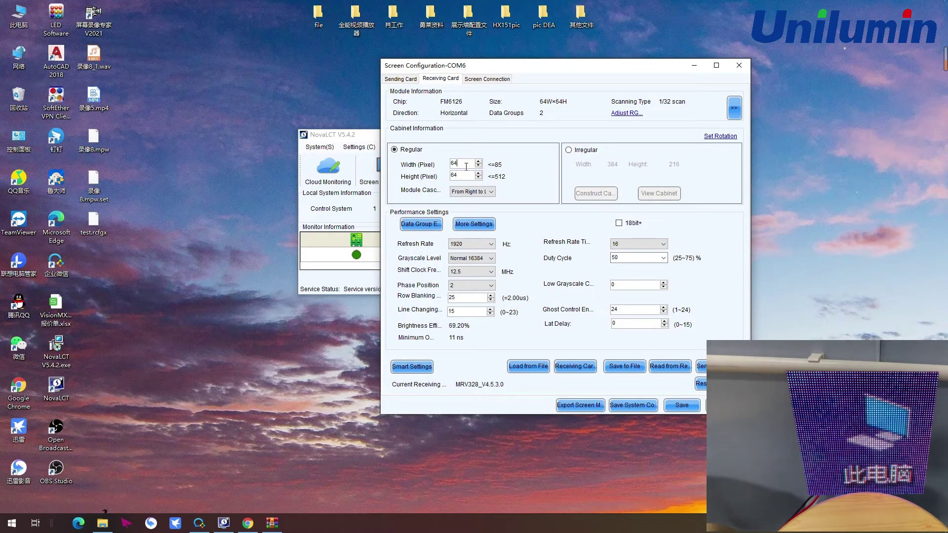
# Create a new XLS worksheet file on the desktop and open it in the spreadsheet program.
pyautogui.rightClick(179, 165)
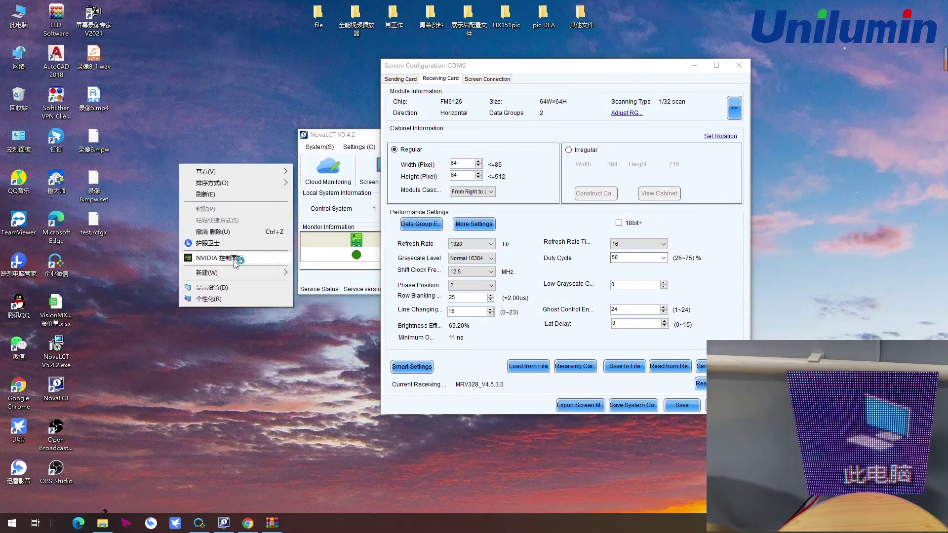
pyautogui.moveTo(266, 272)
pyautogui.click(322, 390)
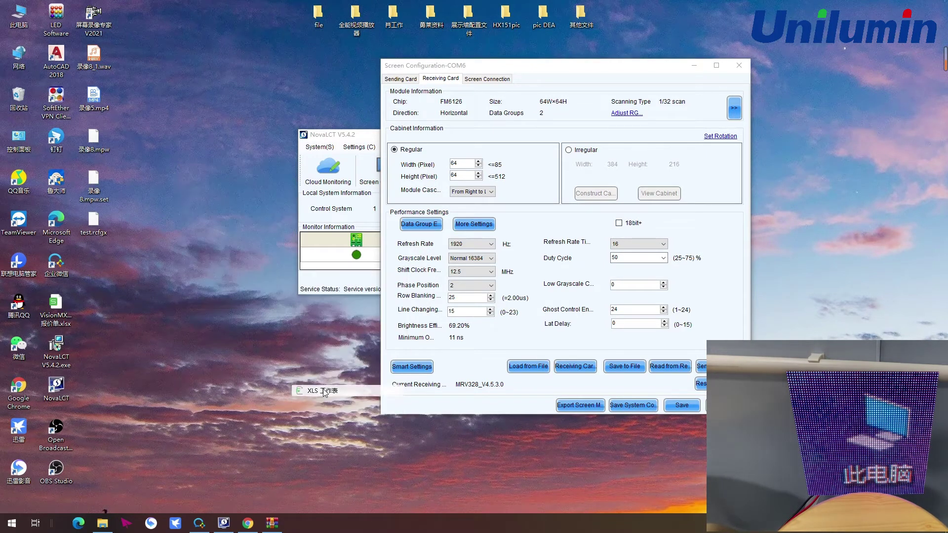
pyautogui.doubleClick(174, 182)
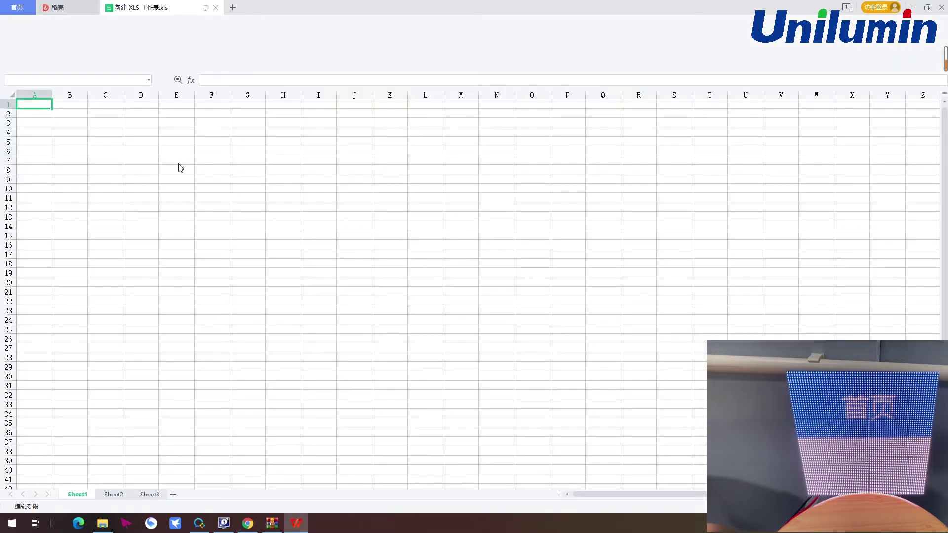
# Set the height of rows 5 to 11 on Sheet1 to 50 points.
pyautogui.moveTo(5, 139); pyautogui.dragTo(6, 195)
pyautogui.rightClick(7, 157)
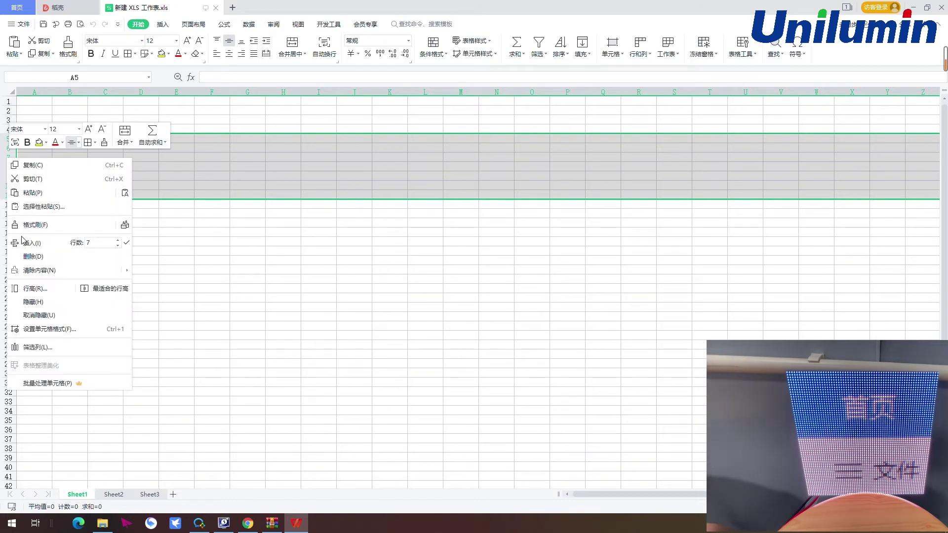
pyautogui.click(39, 295)
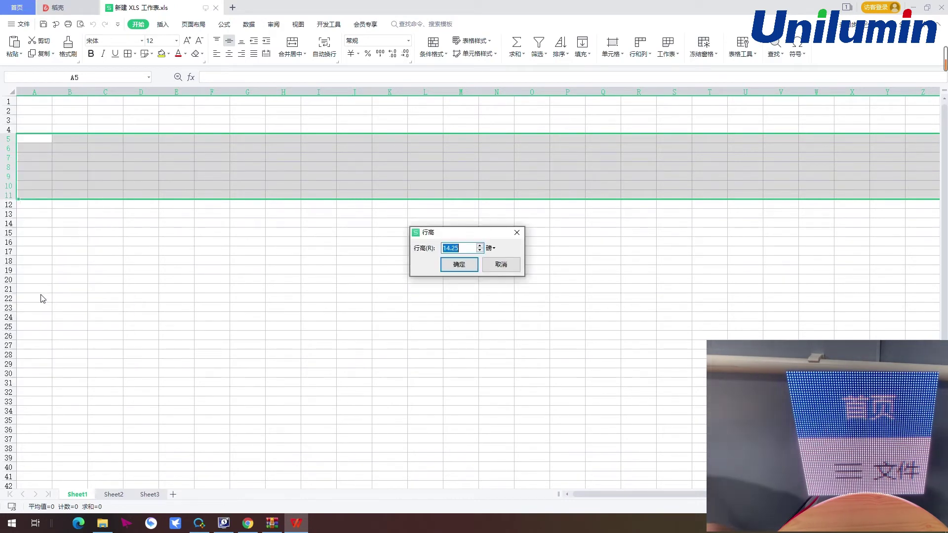
pyautogui.write('50')
pyautogui.press('Return')
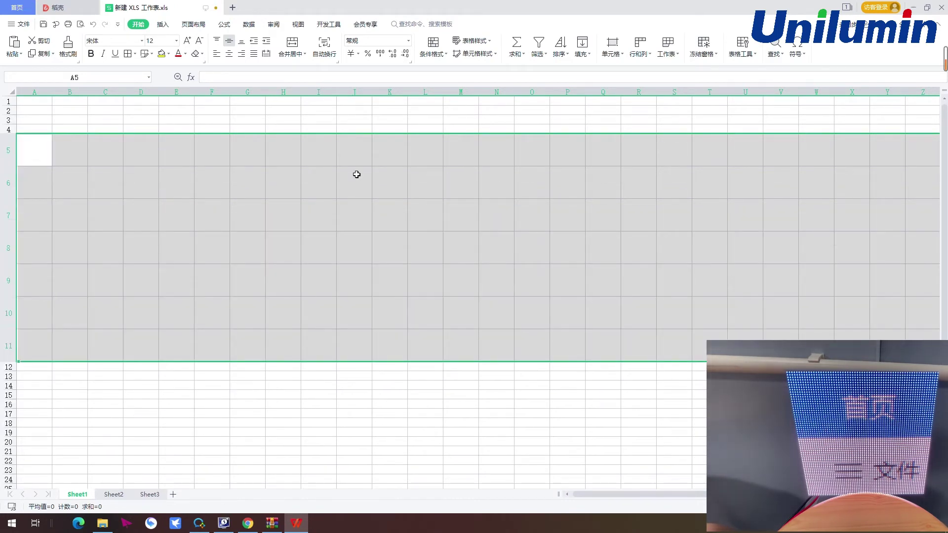
# Apply borders to all cells in H6:J8 and restore the spreadsheet to a smaller window.
pyautogui.moveTo(283, 186); pyautogui.dragTo(351, 246)
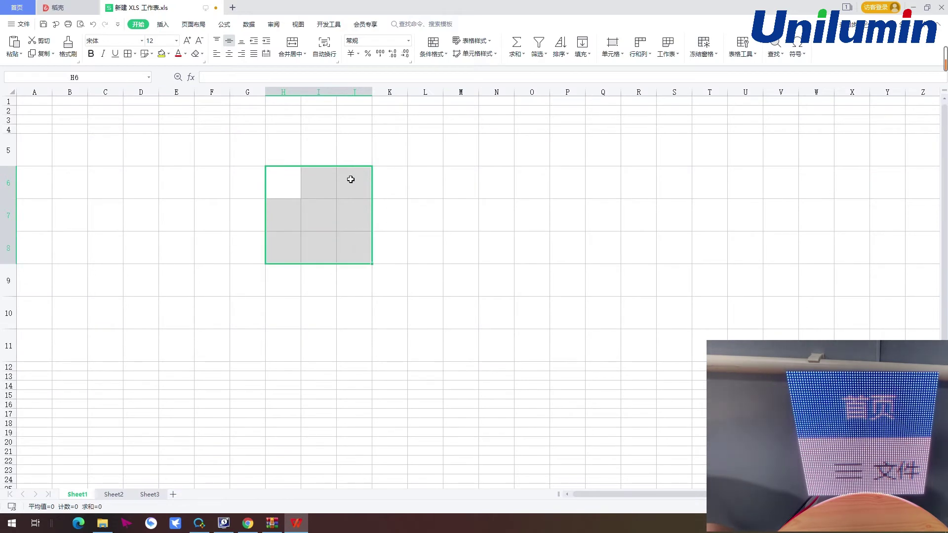
pyautogui.click(127, 53)
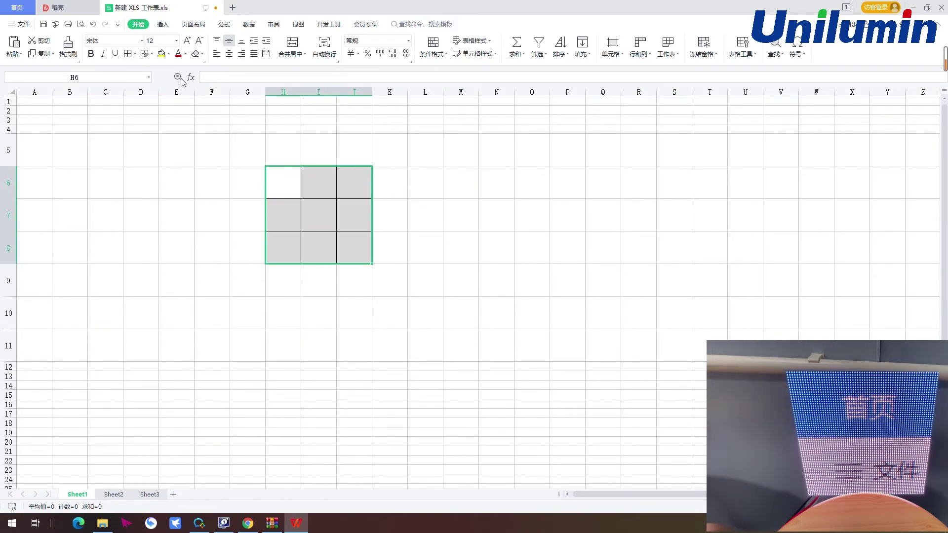
pyautogui.click(354, 196)
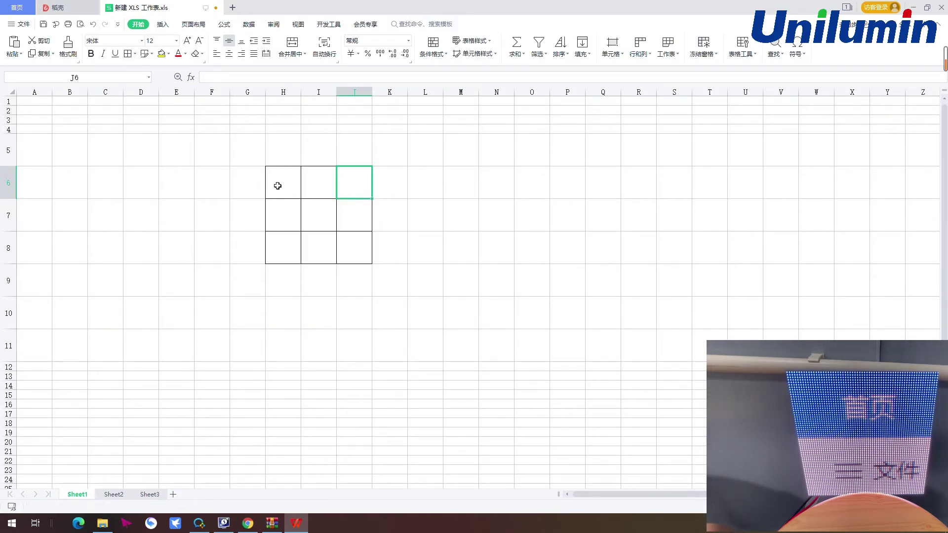
pyautogui.moveTo(277, 186); pyautogui.dragTo(350, 244)
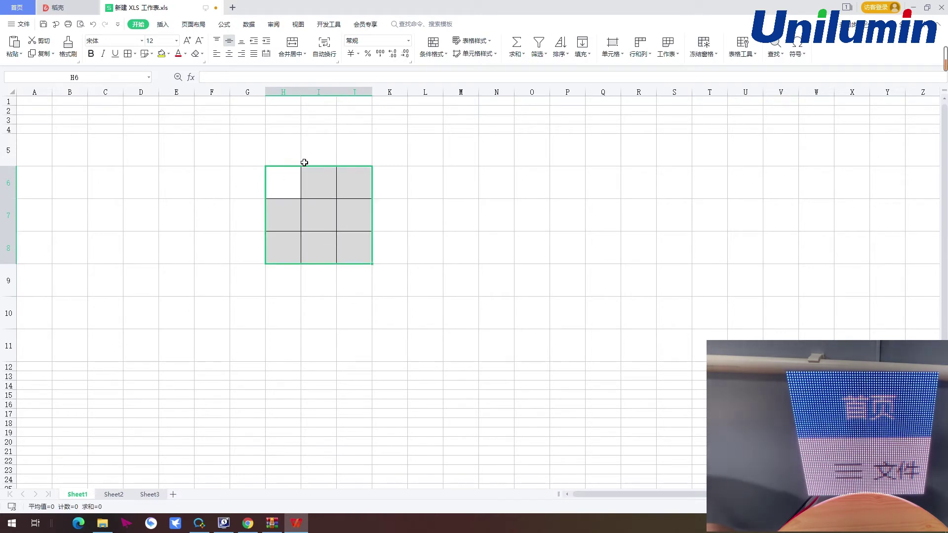
pyautogui.moveTo(459, 5); pyautogui.dragTo(449, 25)
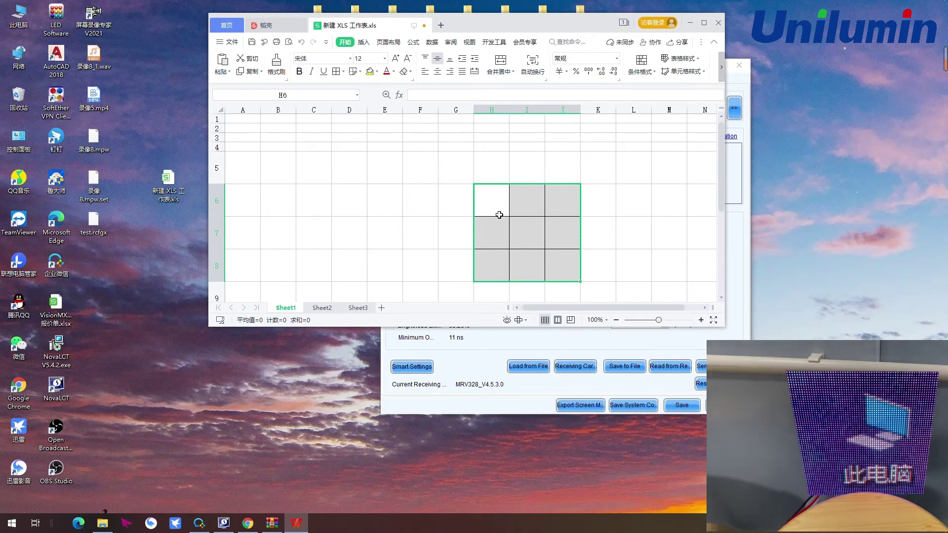
# Draw a short horizontal double-headed arrow across the border between cells H6 and I6.
pyautogui.click(499, 203)
pyautogui.moveTo(520, 200); pyautogui.dragTo(561, 269)
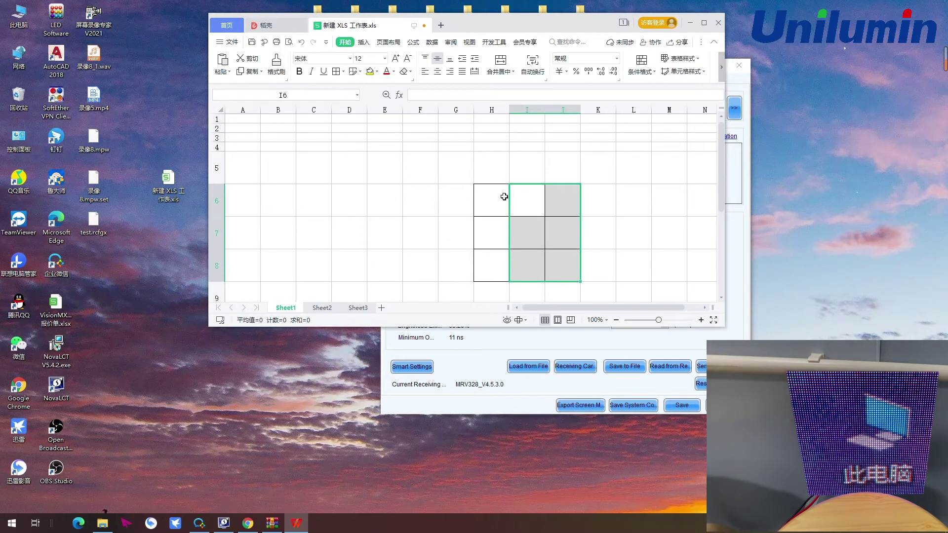
pyautogui.click(364, 42)
pyautogui.click(342, 64)
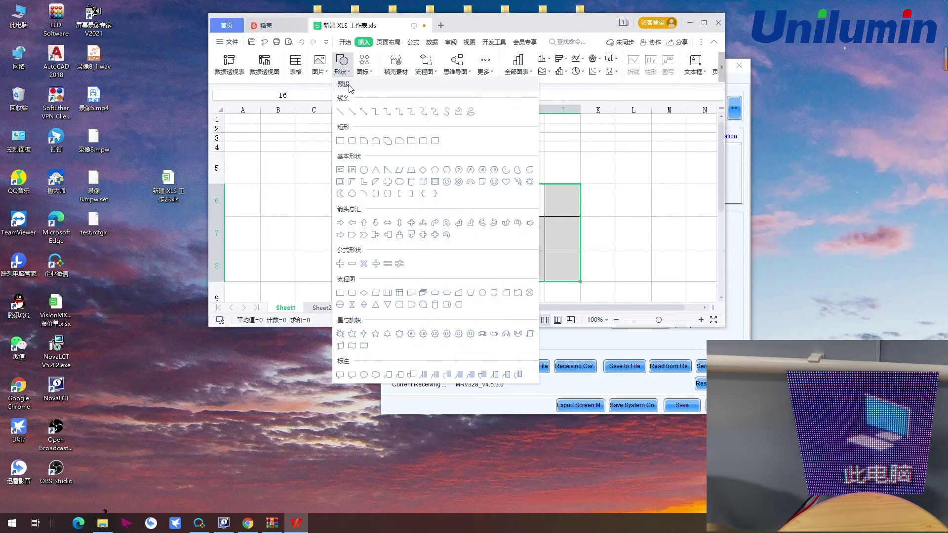
pyautogui.click(364, 113)
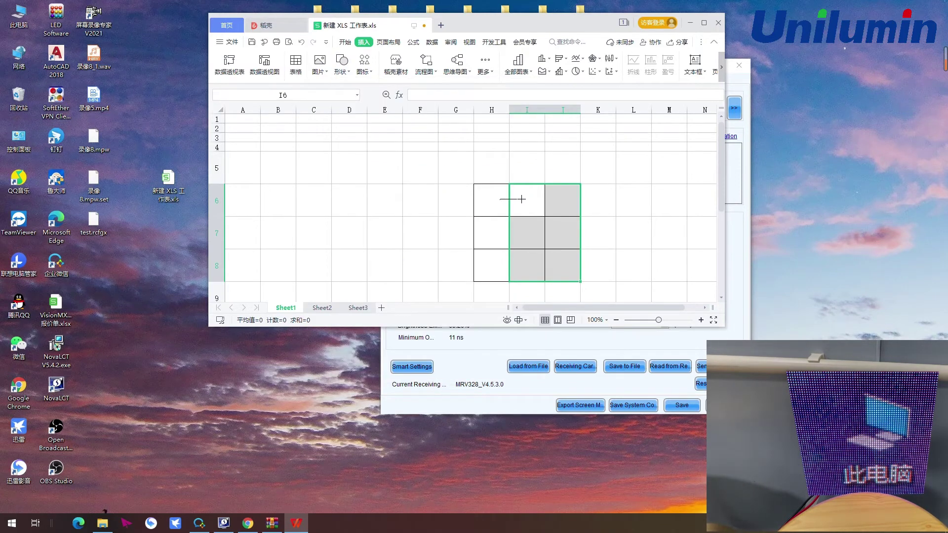
pyautogui.moveTo(521, 199); pyautogui.dragTo(521, 199)
# Enter 1, 2 and 3 in cells H6, I6 and J6.
pyautogui.click(487, 203)
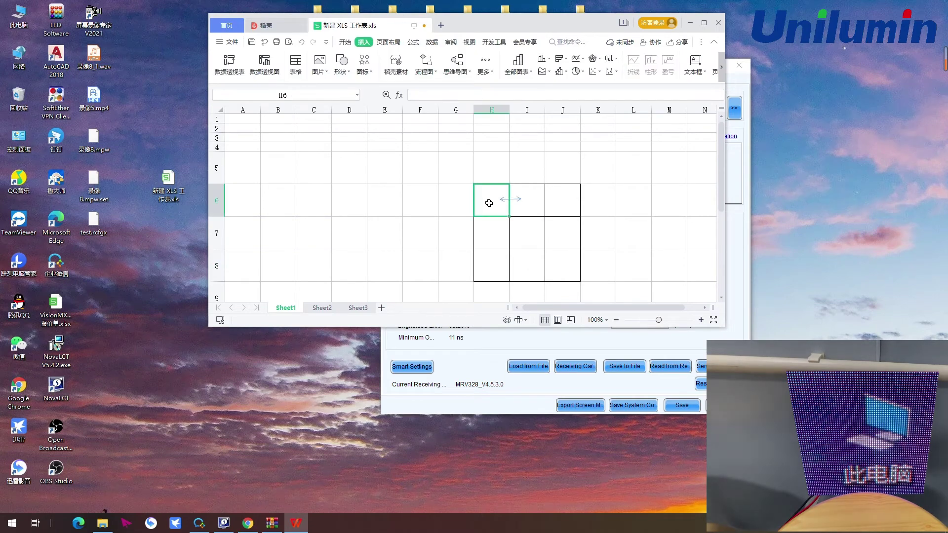
pyautogui.write('1')
pyautogui.click(533, 197)
pyautogui.write('2')
pyautogui.click(556, 203)
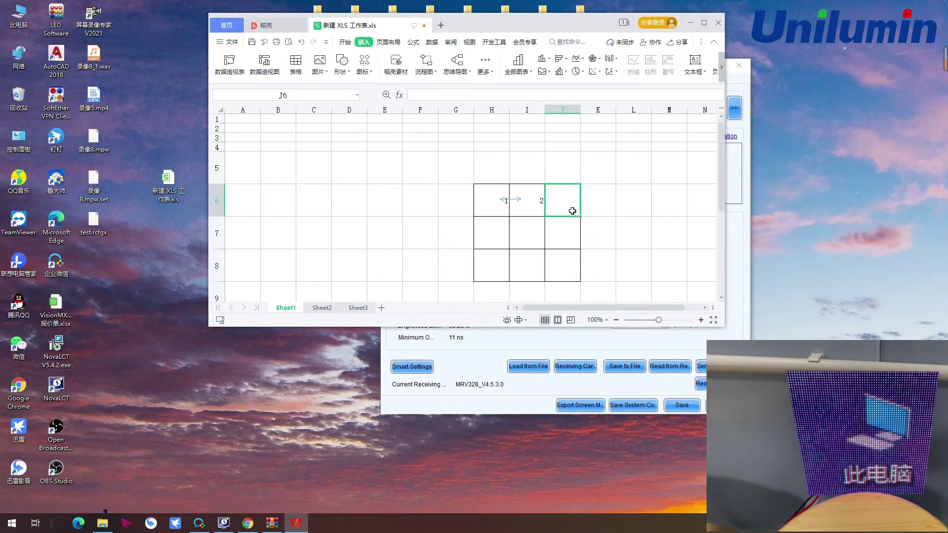
pyautogui.write('3')
pyautogui.click(556, 232)
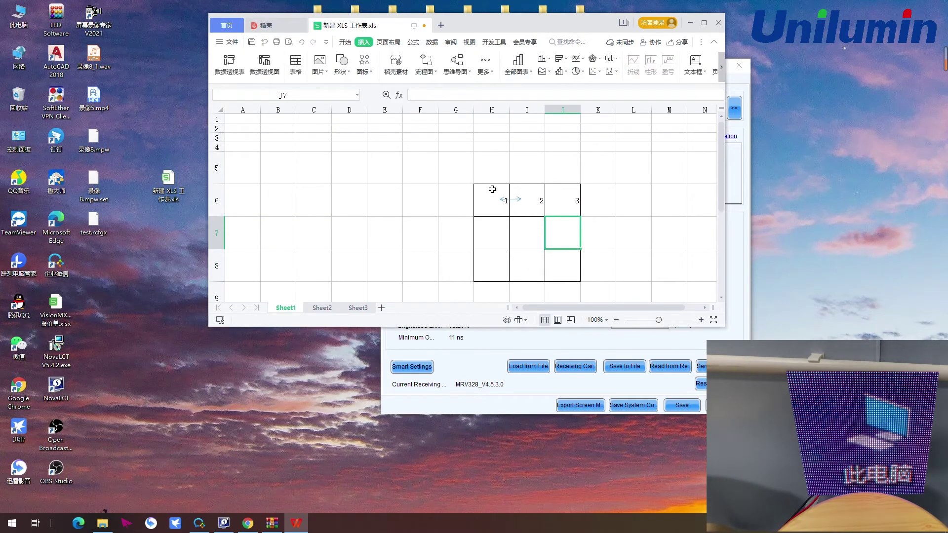
# Draw a second horizontal double-headed arrow across the border between cells I6 and J6.
pyautogui.click(341, 62)
pyautogui.click(362, 113)
pyautogui.moveTo(559, 200); pyautogui.dragTo(560, 199)
pyautogui.click(495, 234)
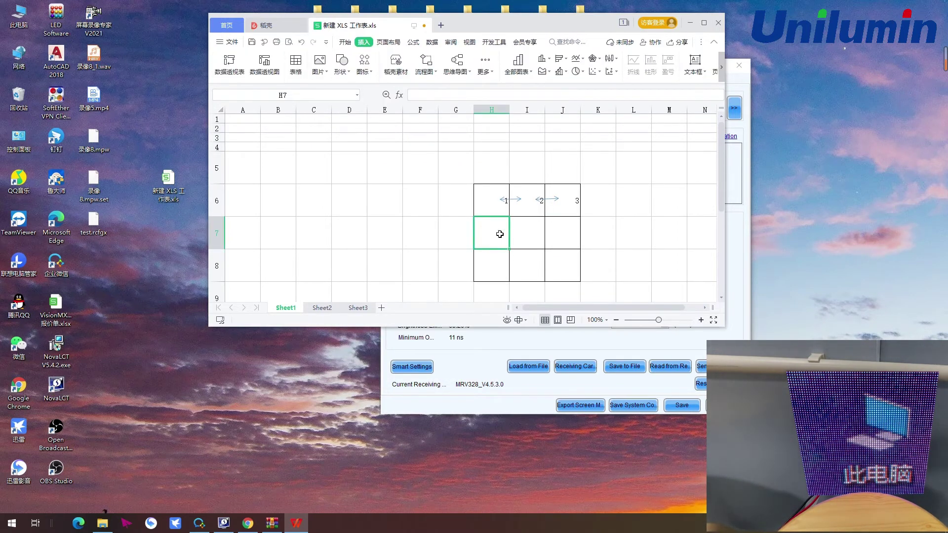
# Prefix the numbers in cells H6, I6 and J6 with "1-".
pyautogui.doubleClick(499, 201)
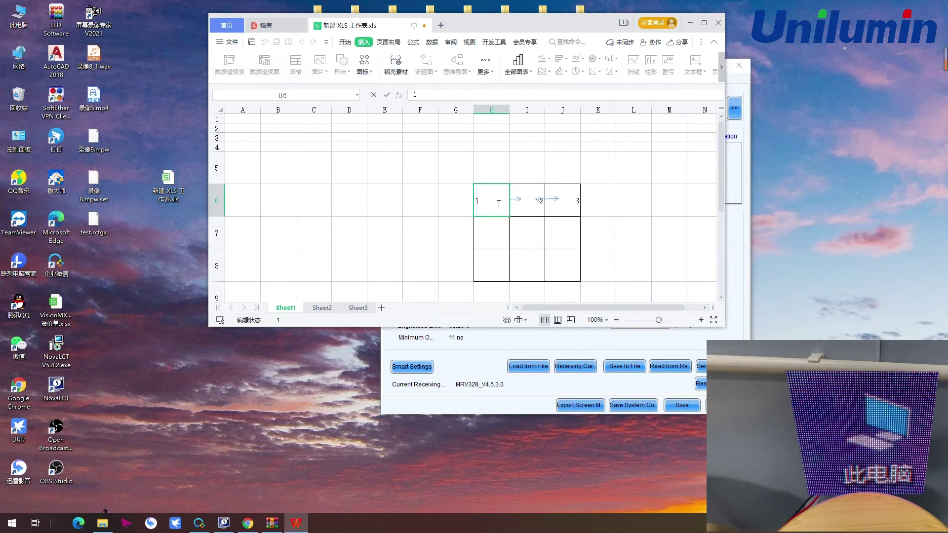
pyautogui.click(531, 207)
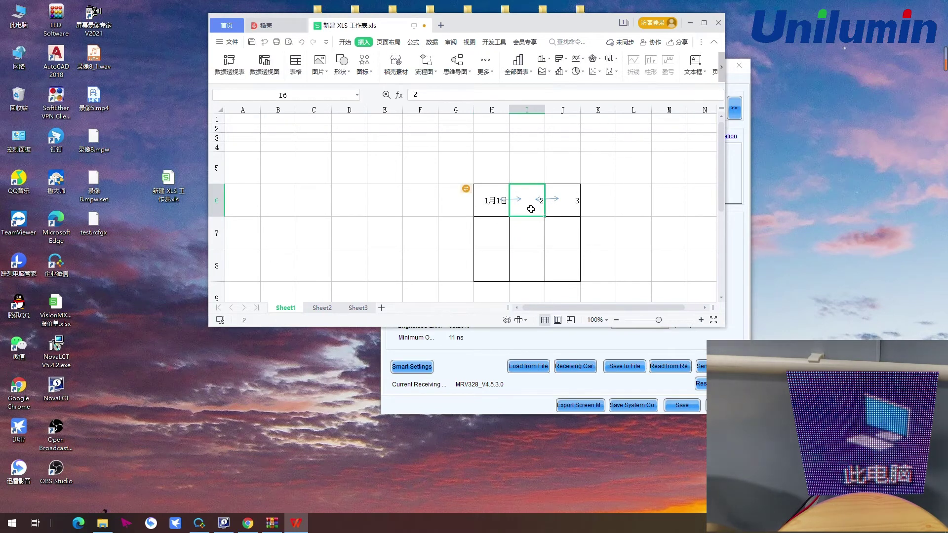
pyautogui.write('1-')
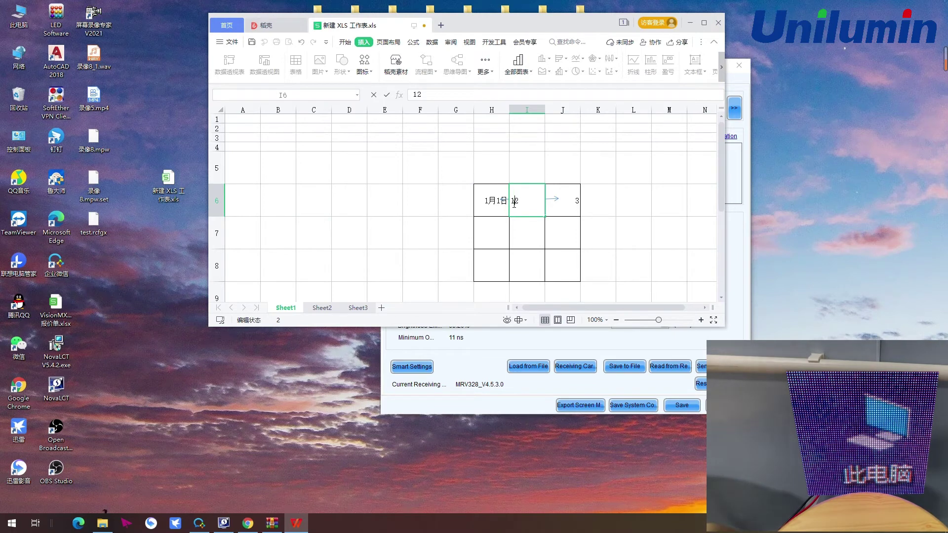
pyautogui.doubleClick(569, 201)
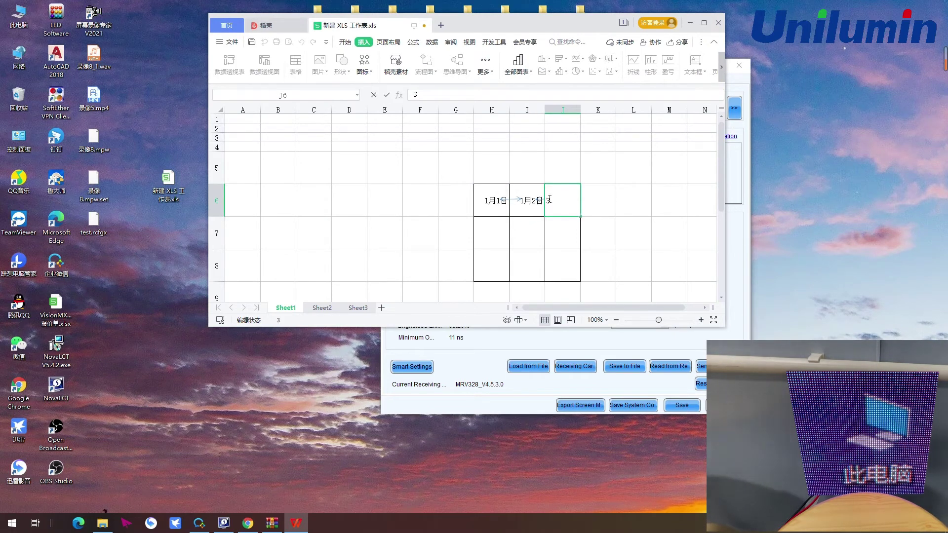
pyautogui.write('1-')
pyautogui.click(485, 239)
# Try to replace the label in cell H6 with 101.
pyautogui.doubleClick(499, 200)
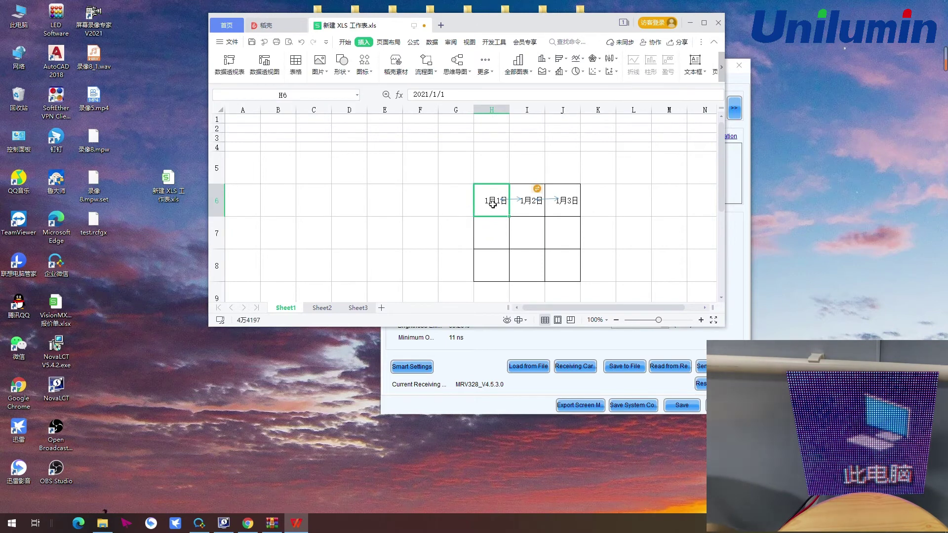
pyautogui.click(507, 244)
pyautogui.click(494, 204)
pyautogui.write('10')
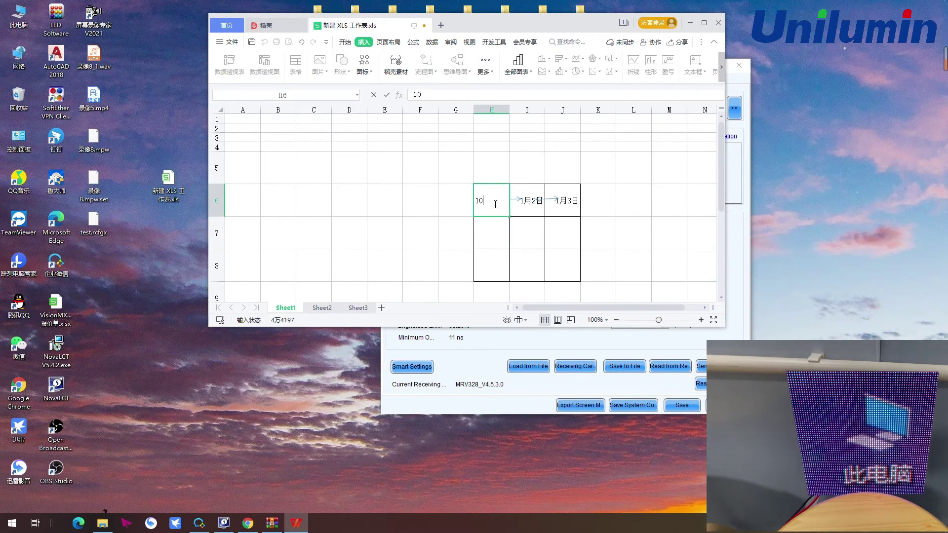
pyautogui.write('1')
pyautogui.click(525, 203)
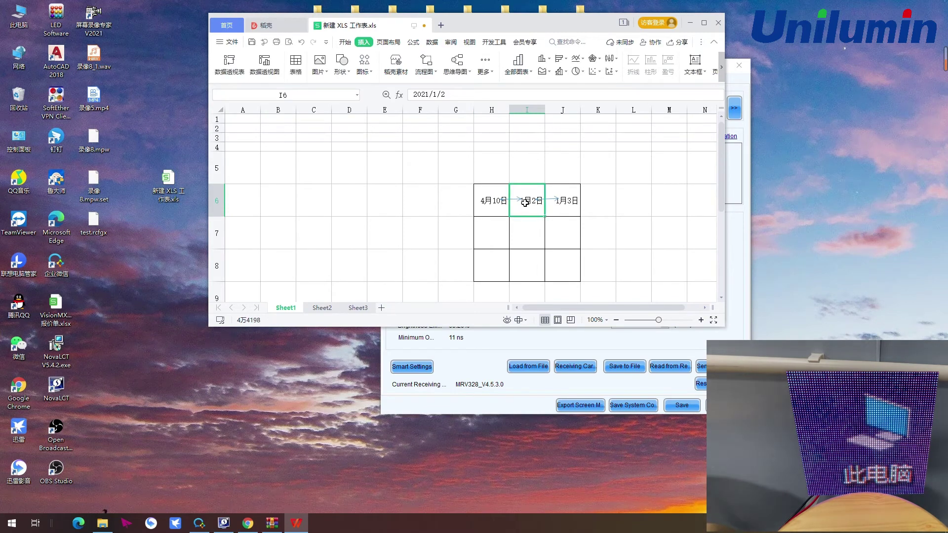
pyautogui.click(532, 226)
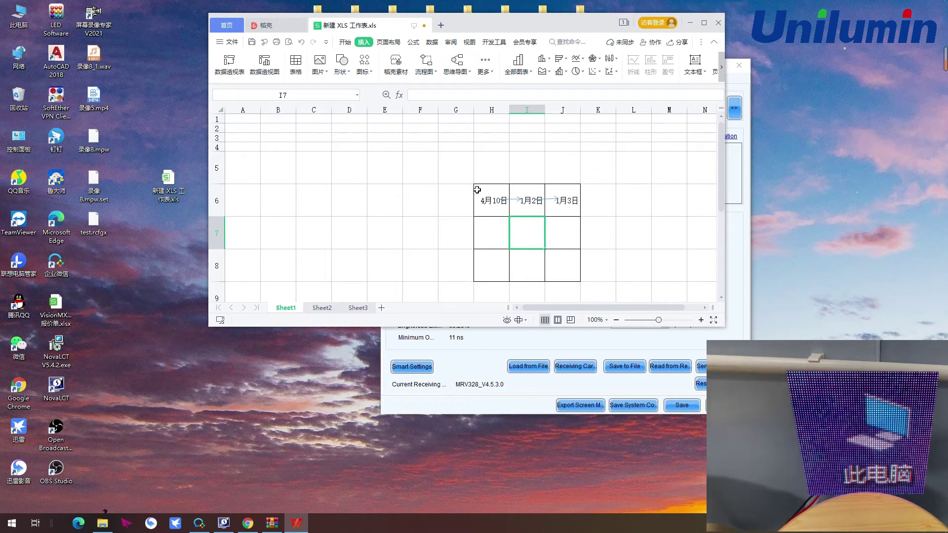
# Replace the content of cell H6 with 1.1.
pyautogui.click(498, 204)
pyautogui.write('1. 1')
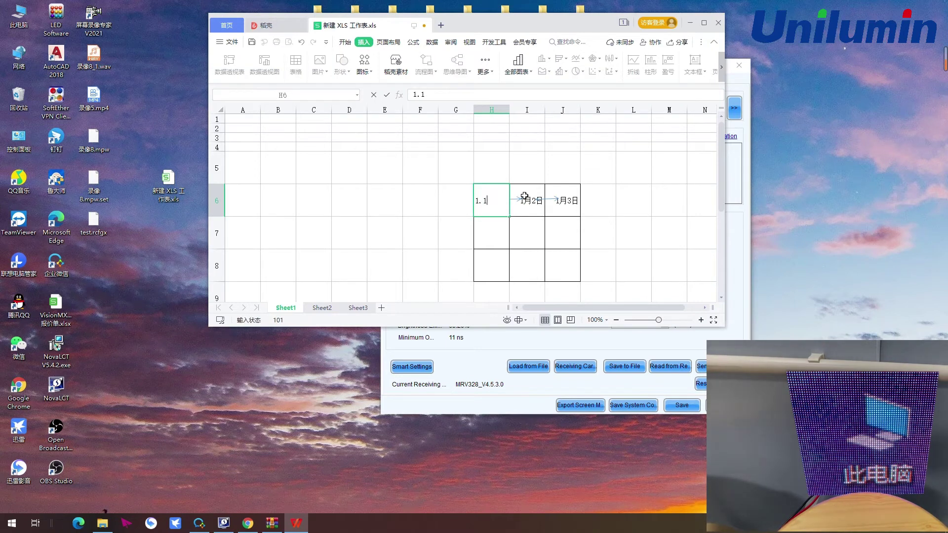
pyautogui.click(538, 206)
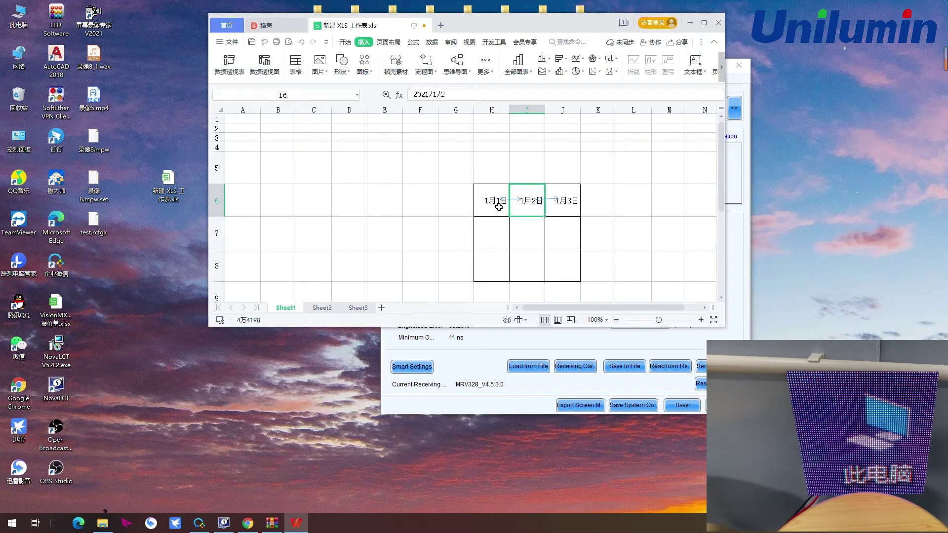
# Change the number format of cell H6 to text (文本).
pyautogui.click(499, 206)
pyautogui.rightClick(495, 210)
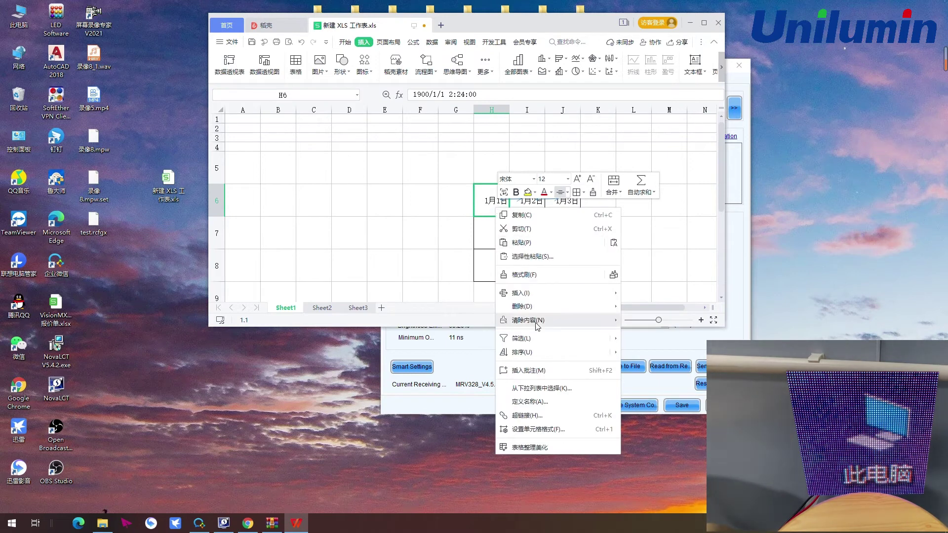
pyautogui.click(539, 429)
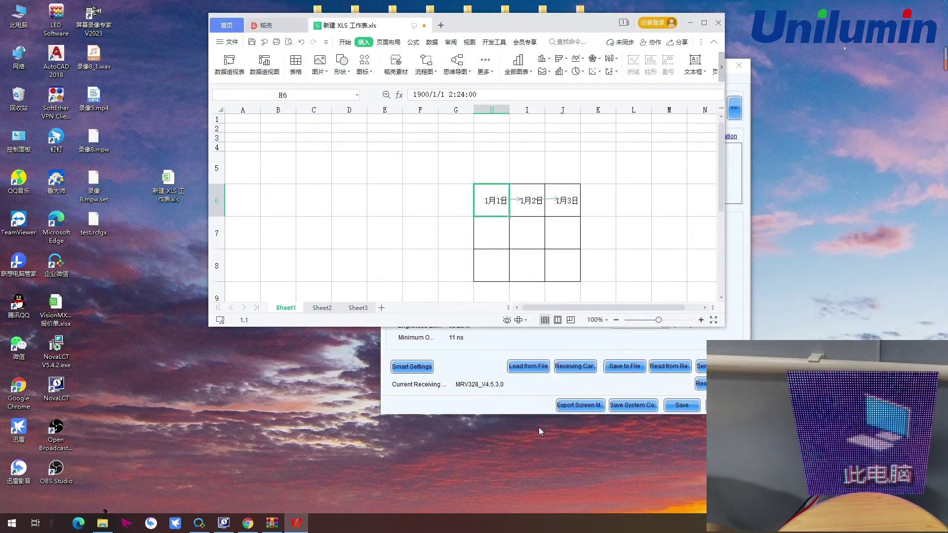
pyautogui.click(375, 87)
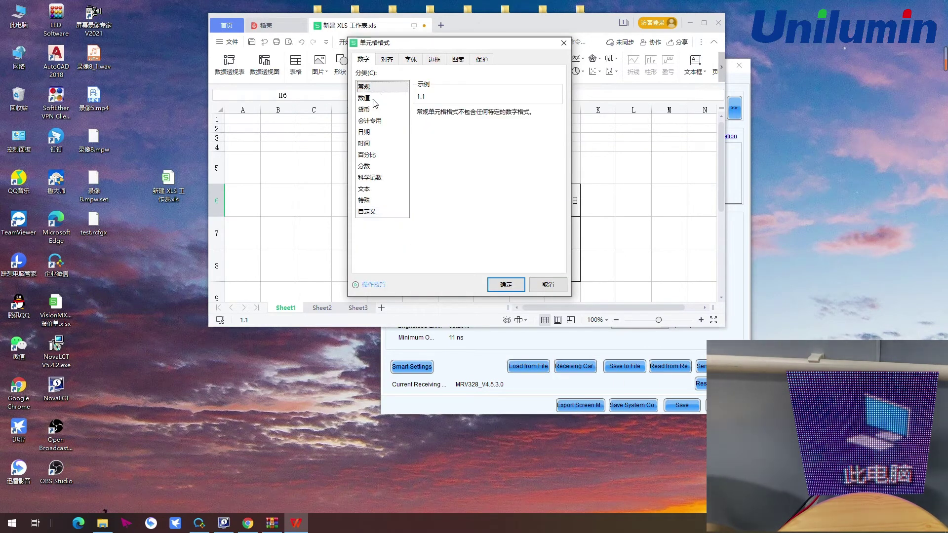
pyautogui.click(370, 190)
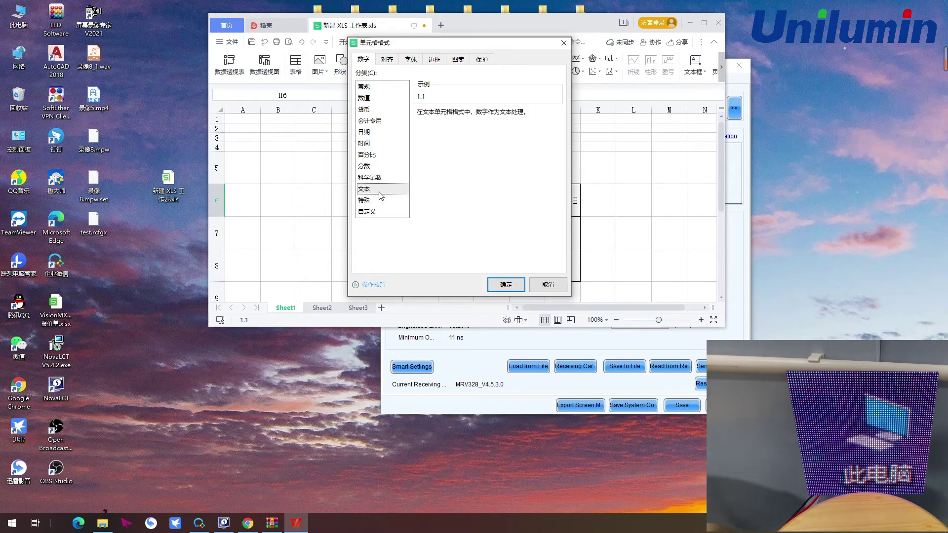
pyautogui.click(505, 284)
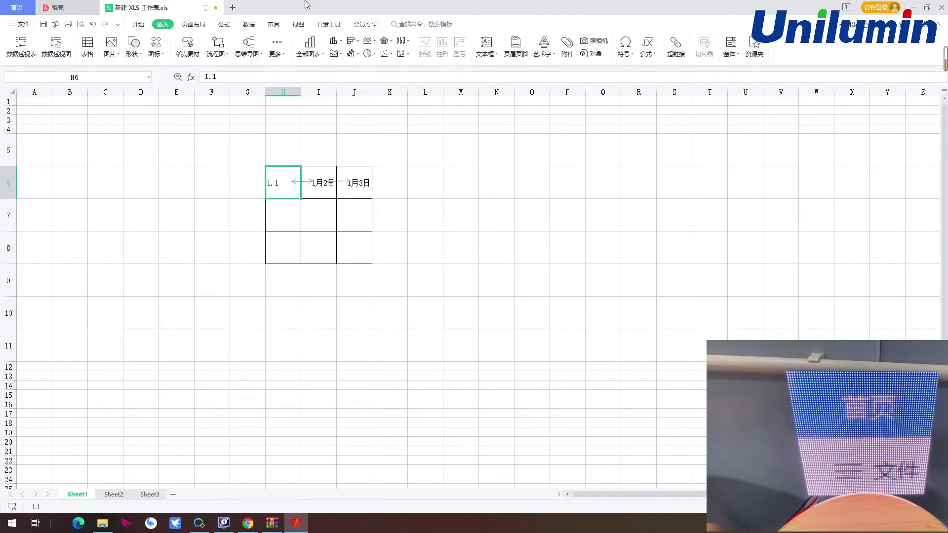
# Copy the text format of cell H6 to the whole 3 by 3 grid H6:J8 with the format painter.
pyautogui.doubleClick(488, 27)
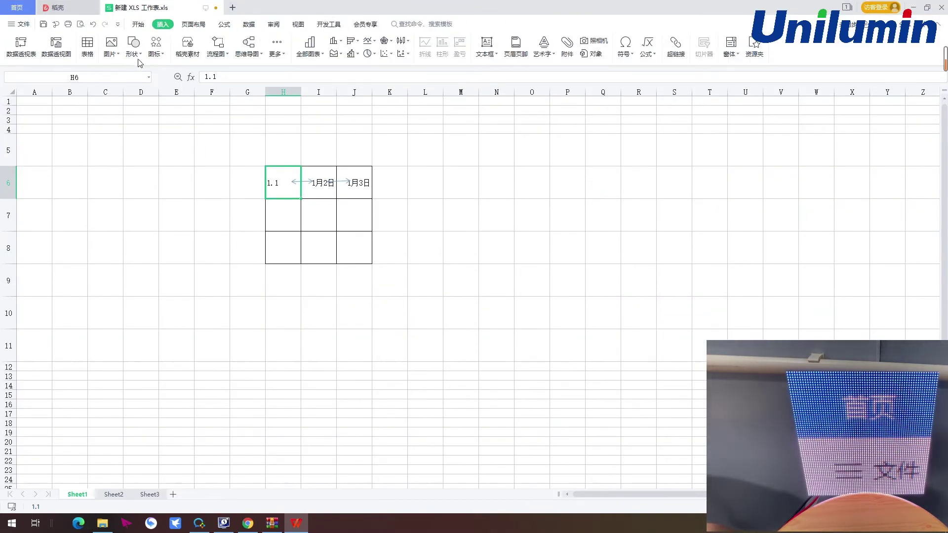
pyautogui.click(138, 24)
pyautogui.click(68, 47)
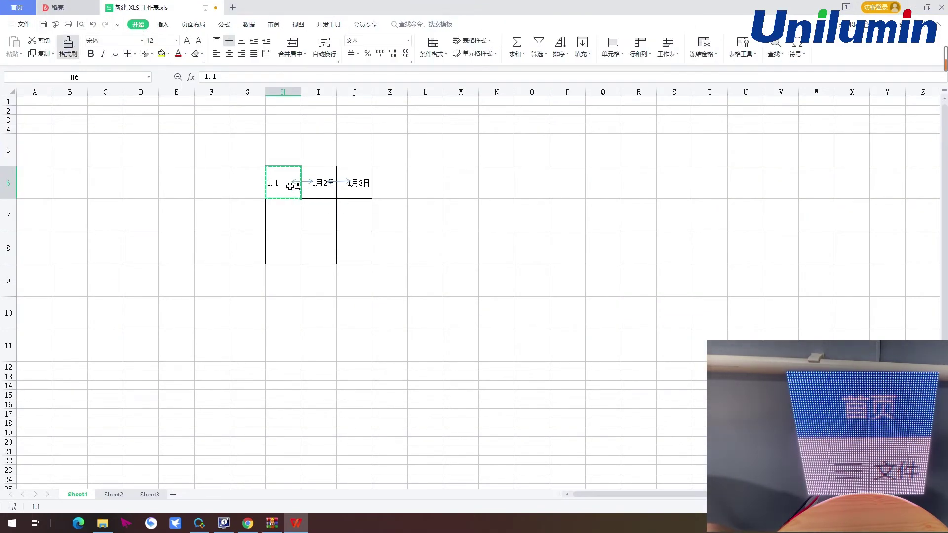
pyautogui.moveTo(290, 186); pyautogui.dragTo(349, 239)
# Replace the contents of cells I6 and J6 with 1.2 and 1.3.
pyautogui.click(315, 181)
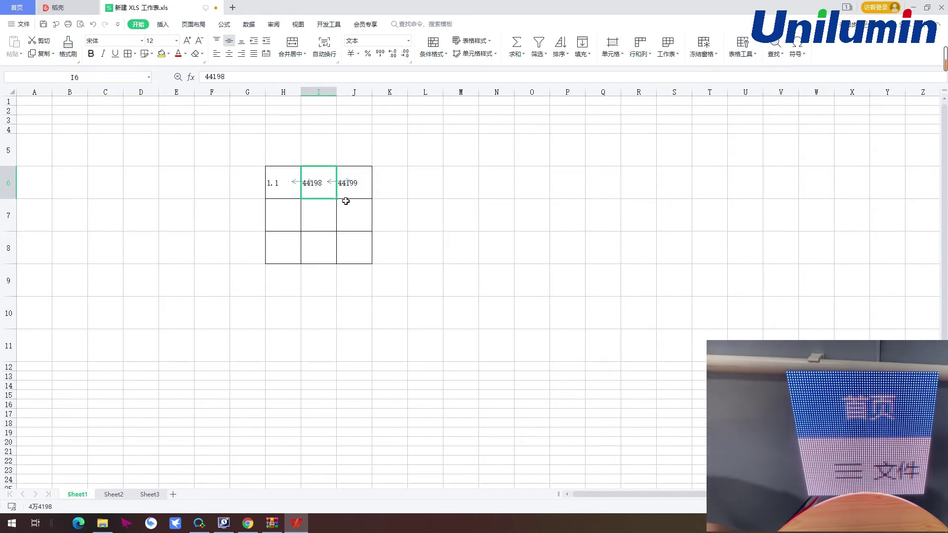
pyautogui.write('1.2')
pyautogui.click(352, 185)
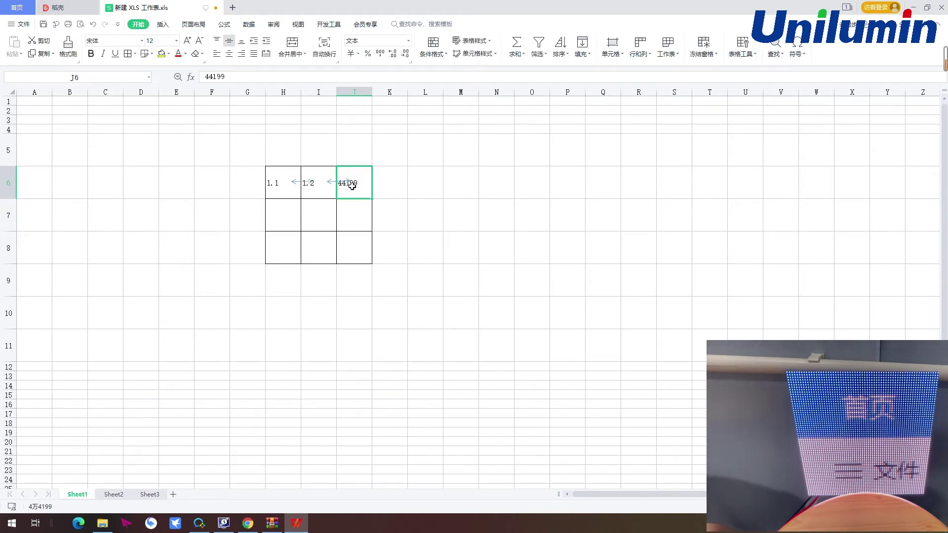
pyautogui.write('1.3')
# Label cells H7, I7 and J7 with 2.1, 2.2 and 2.3.
pyautogui.click(280, 205)
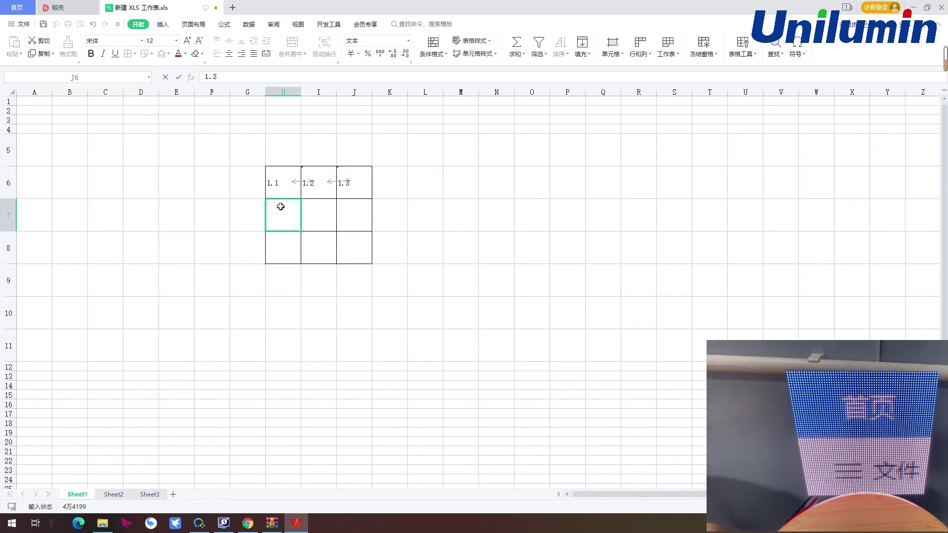
pyautogui.write('2.1')
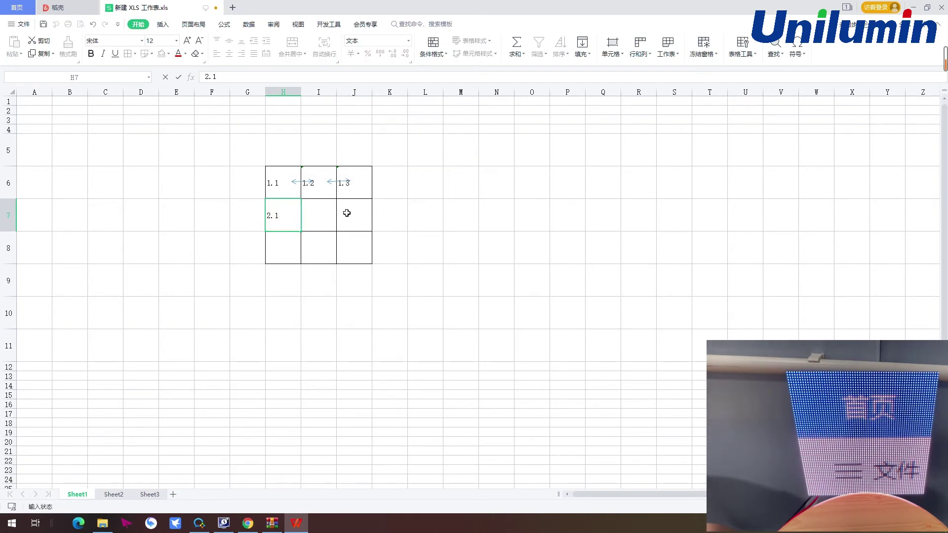
pyautogui.click(316, 218)
pyautogui.write('2.3')
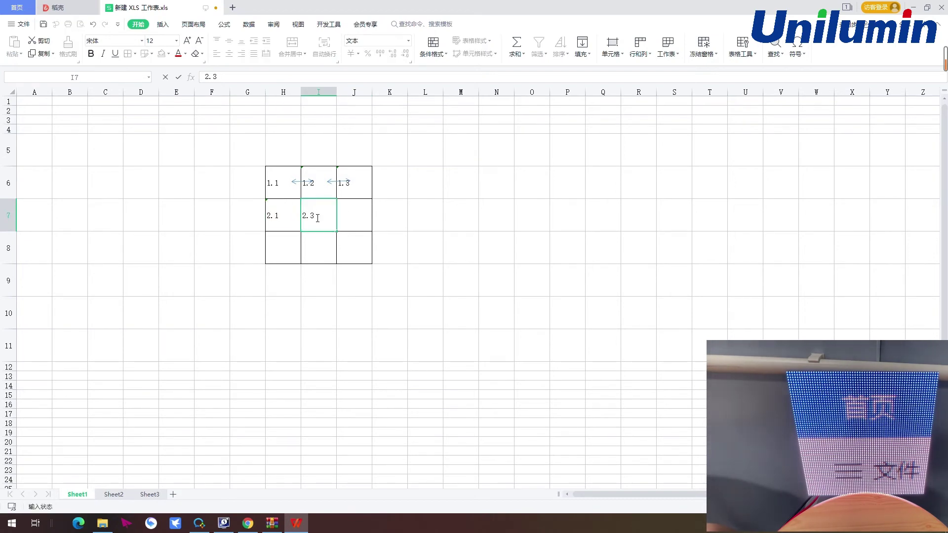
pyautogui.click(325, 213)
pyautogui.click(347, 207)
pyautogui.write('2.3')
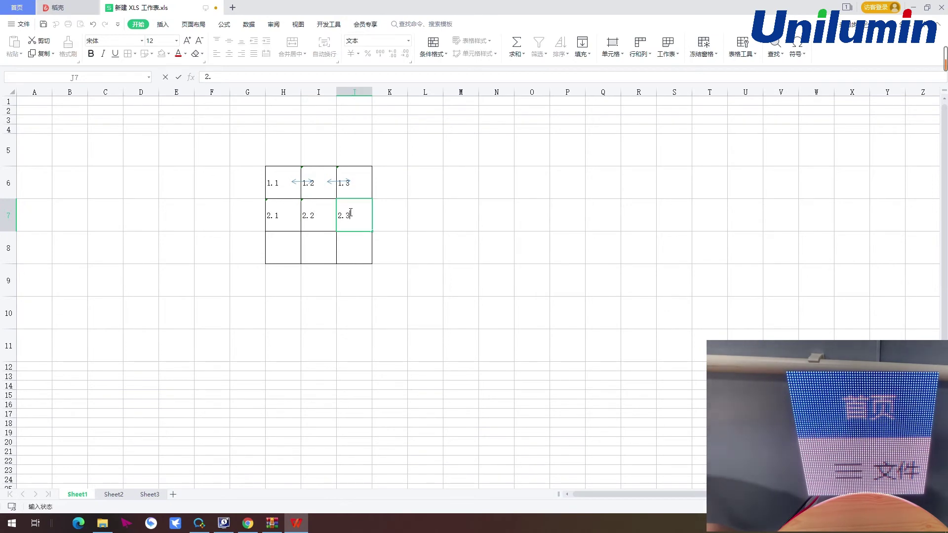
# Label cells H8, I8 and J8 with 3.1, 3.2 and 3.3.
pyautogui.click(291, 244)
pyautogui.write('3.')
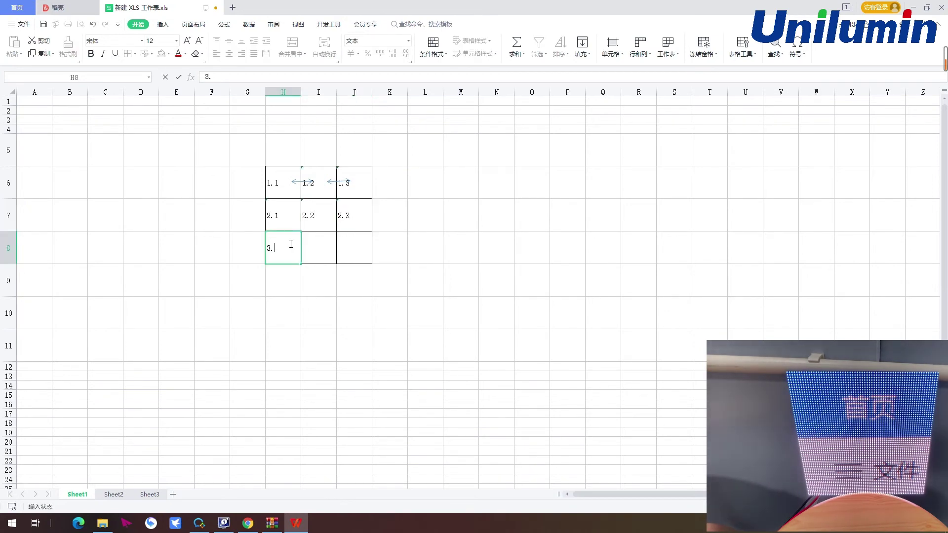
pyautogui.write('1')
pyautogui.click(309, 253)
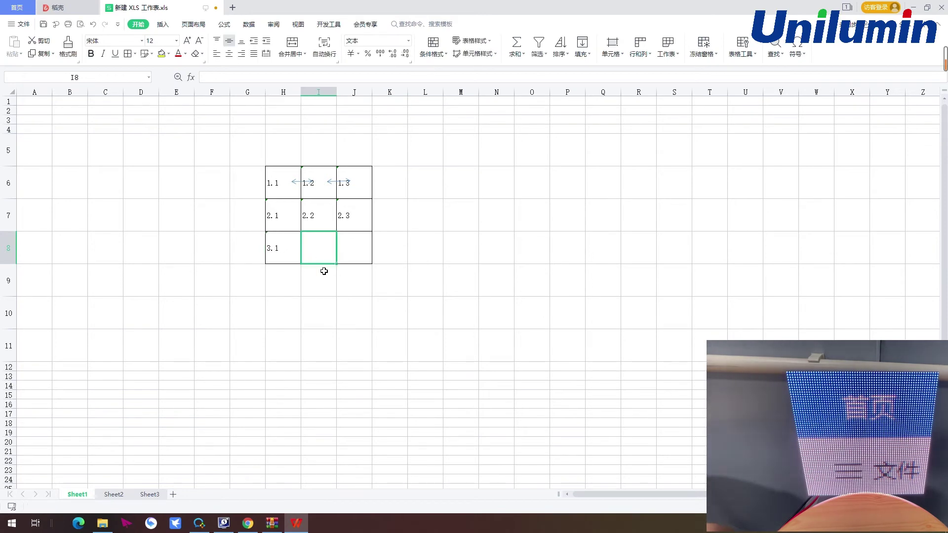
pyautogui.write('3.2')
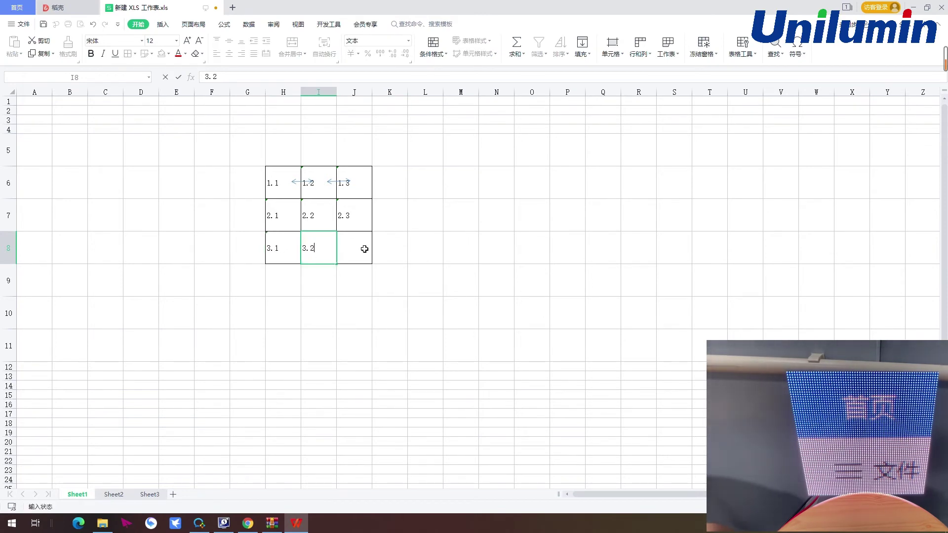
pyautogui.click(365, 251)
pyautogui.write('3.3')
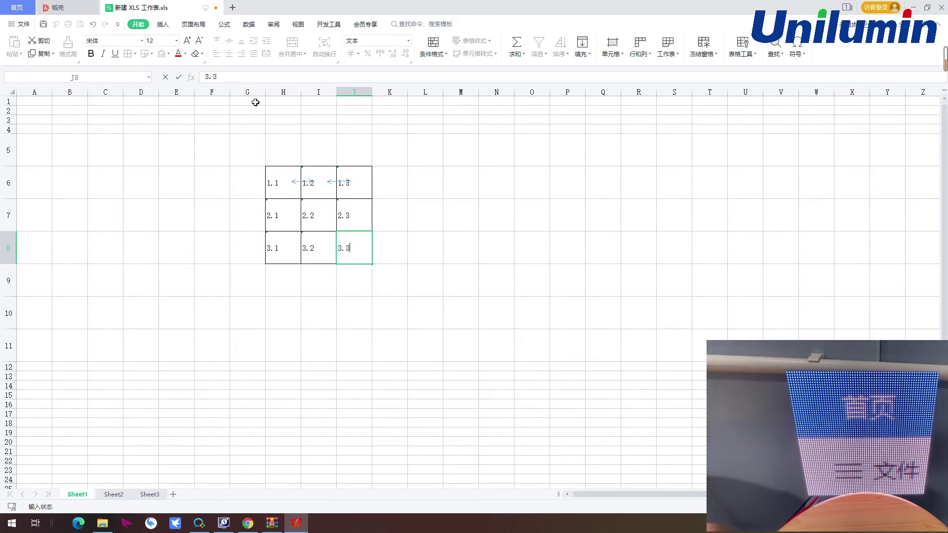
# Draw double-headed arrows about 1 cm long across the borders between H7 and I7 and between I7 and J7.
pyautogui.click(163, 24)
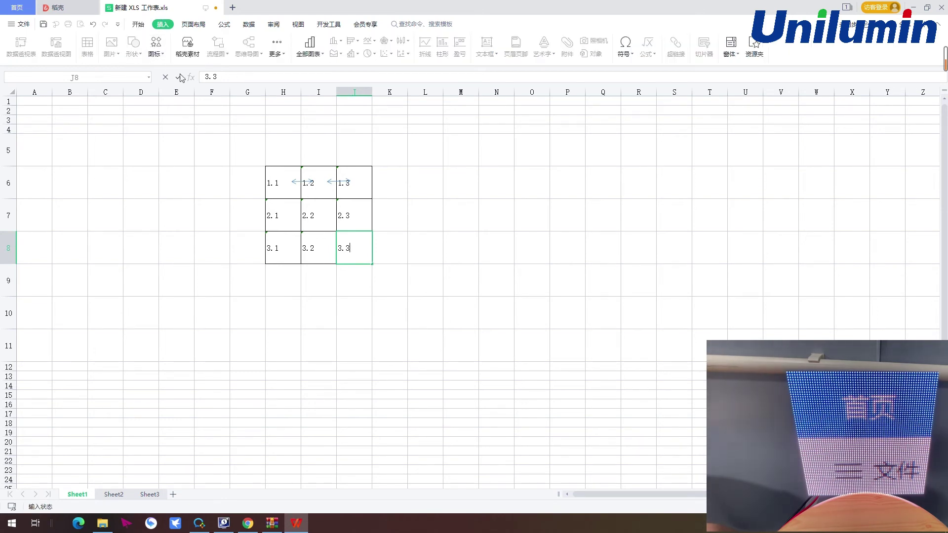
pyautogui.click(452, 224)
pyautogui.click(134, 44)
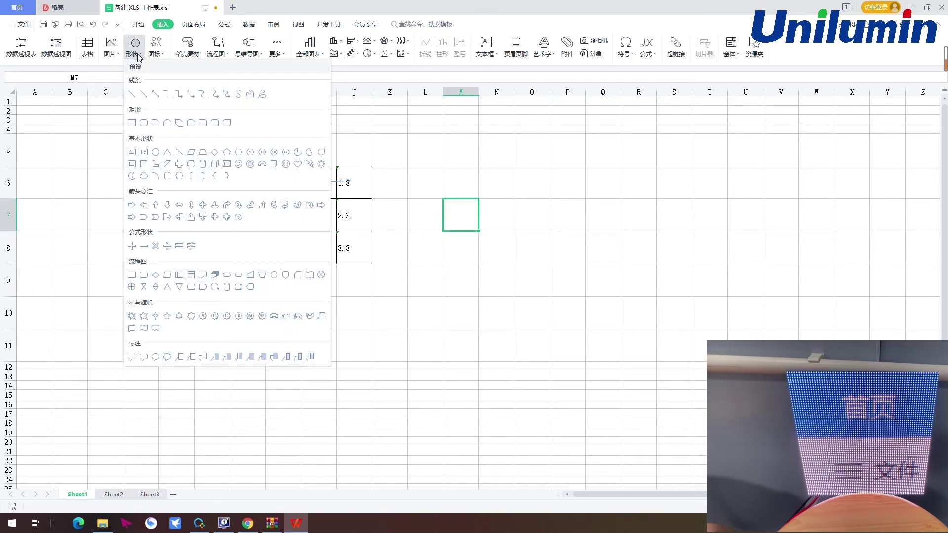
pyautogui.click(155, 96)
pyautogui.moveTo(312, 212); pyautogui.dragTo(315, 214)
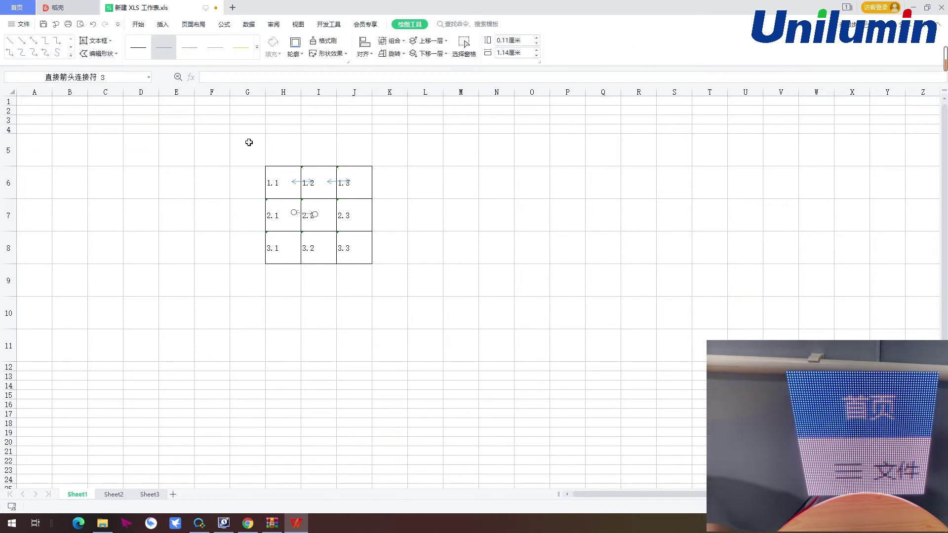
pyautogui.click(163, 24)
pyautogui.click(133, 47)
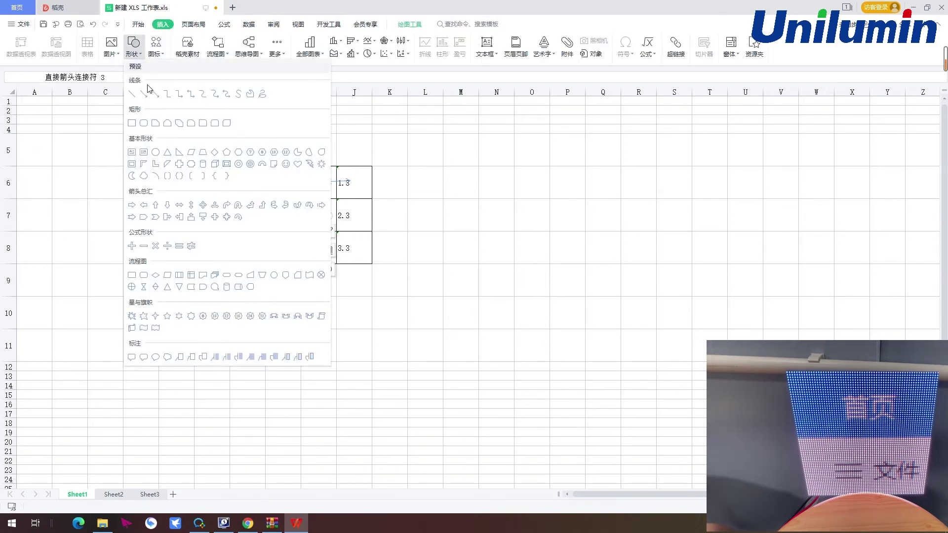
pyautogui.click(154, 94)
pyautogui.moveTo(330, 207); pyautogui.dragTo(349, 213)
# Draw short double-headed arrows across the borders between H8 and I8 and between I8 and J8.
pyautogui.click(140, 58)
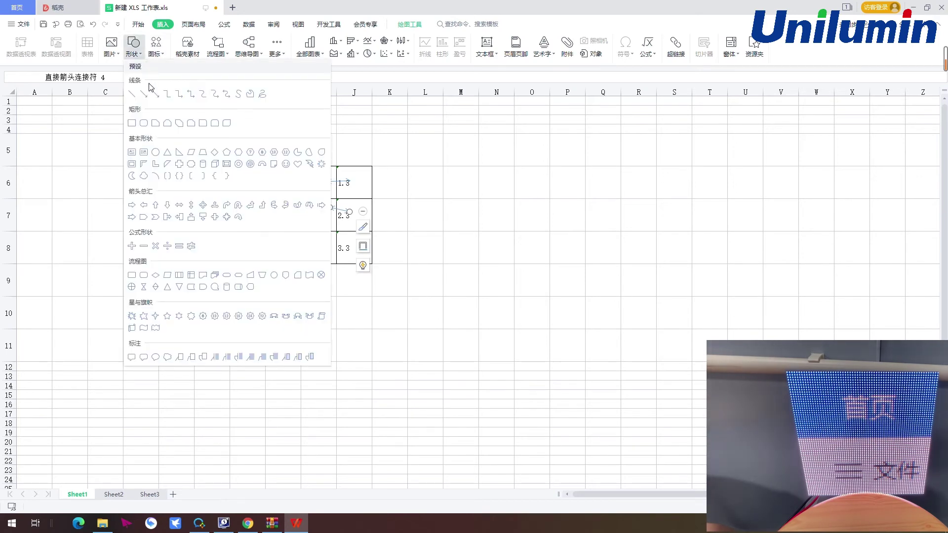
pyautogui.click(154, 94)
pyautogui.moveTo(301, 249); pyautogui.dragTo(309, 247)
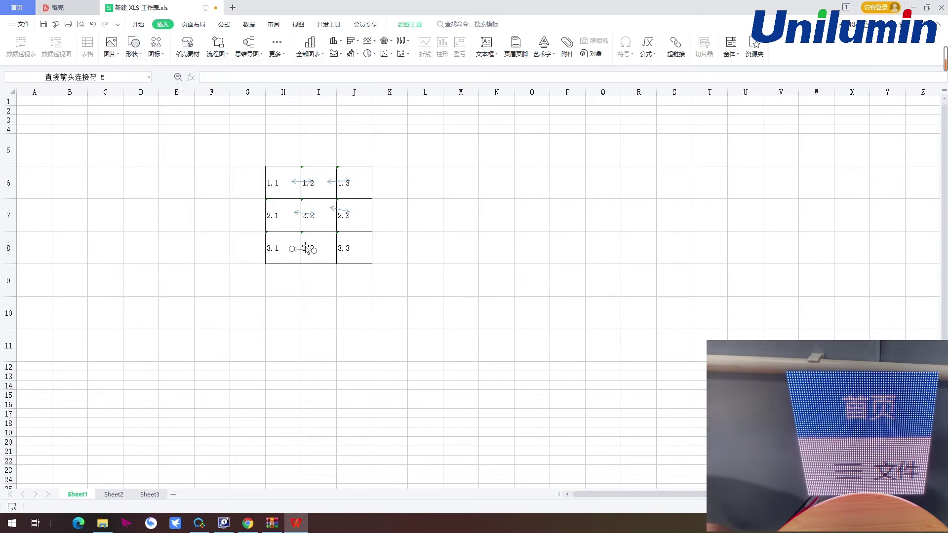
pyautogui.click(133, 47)
pyautogui.click(156, 93)
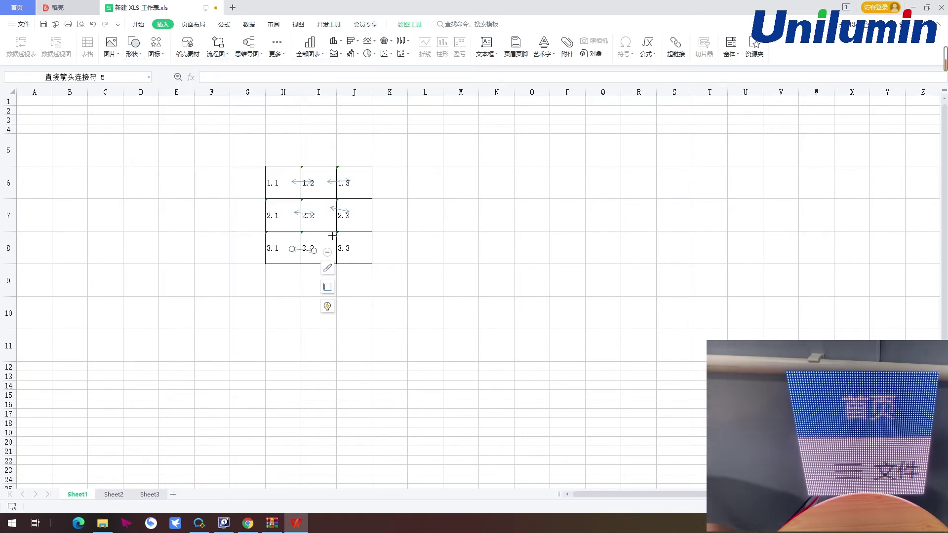
pyautogui.moveTo(327, 243); pyautogui.dragTo(353, 246)
# Draw three single-headed arrows pointing left from cells H6, H7 and H8 into column F.
pyautogui.click(133, 47)
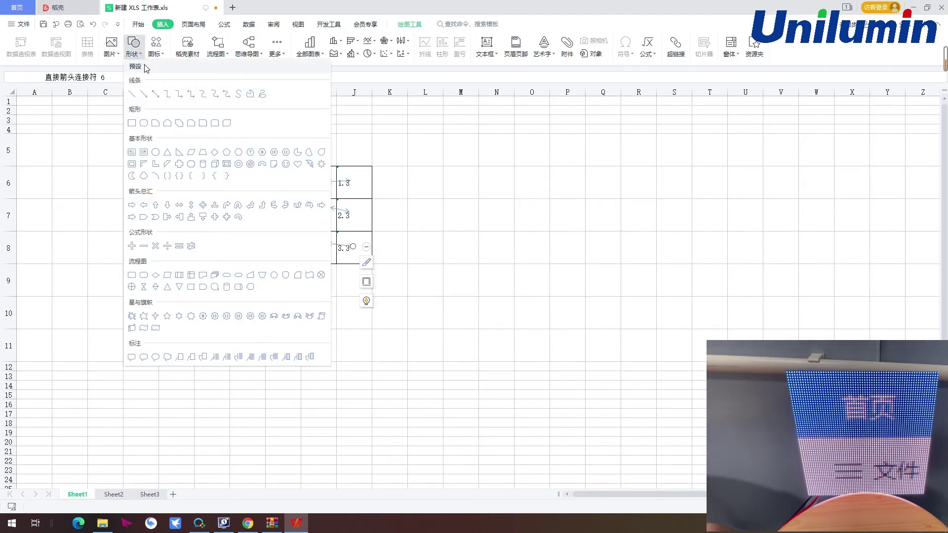
pyautogui.click(141, 93)
pyautogui.moveTo(275, 183); pyautogui.dragTo(206, 183)
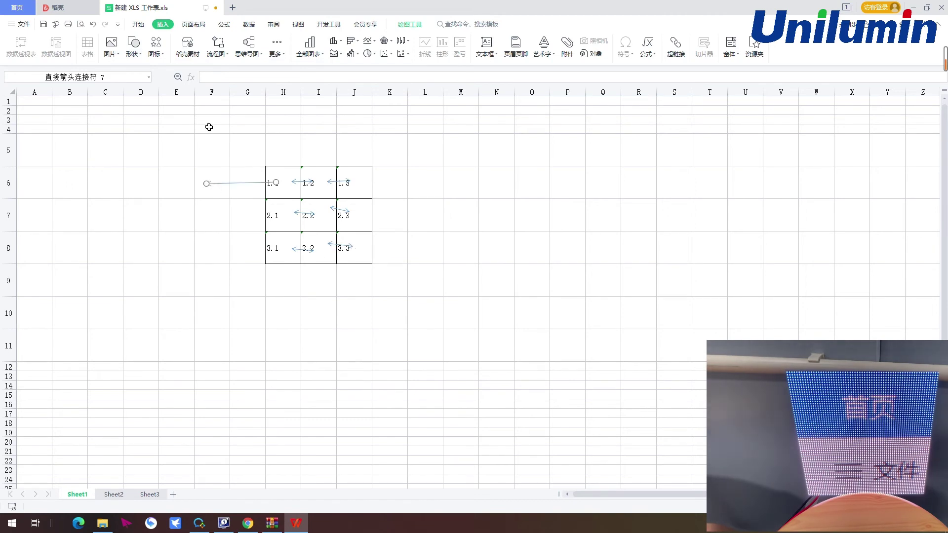
pyautogui.click(133, 47)
pyautogui.click(145, 95)
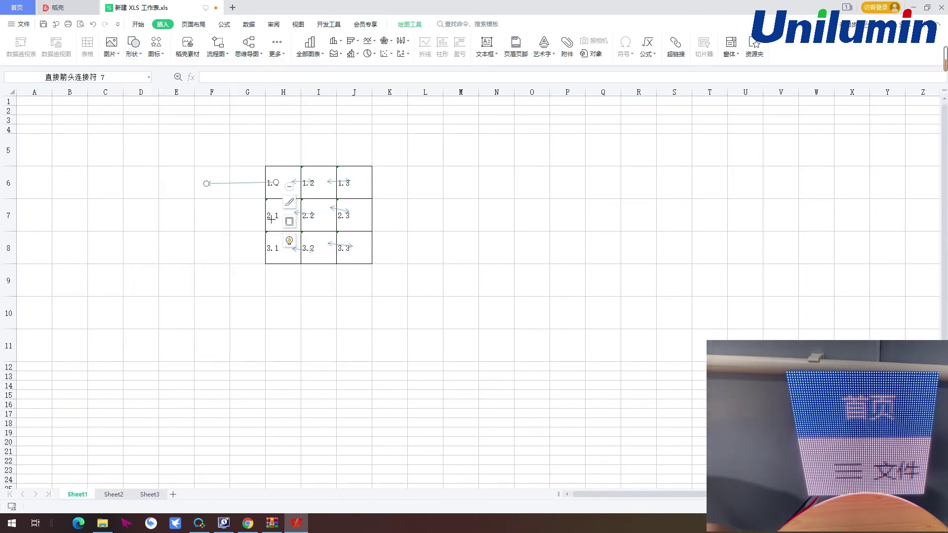
pyautogui.moveTo(271, 216); pyautogui.dragTo(205, 216)
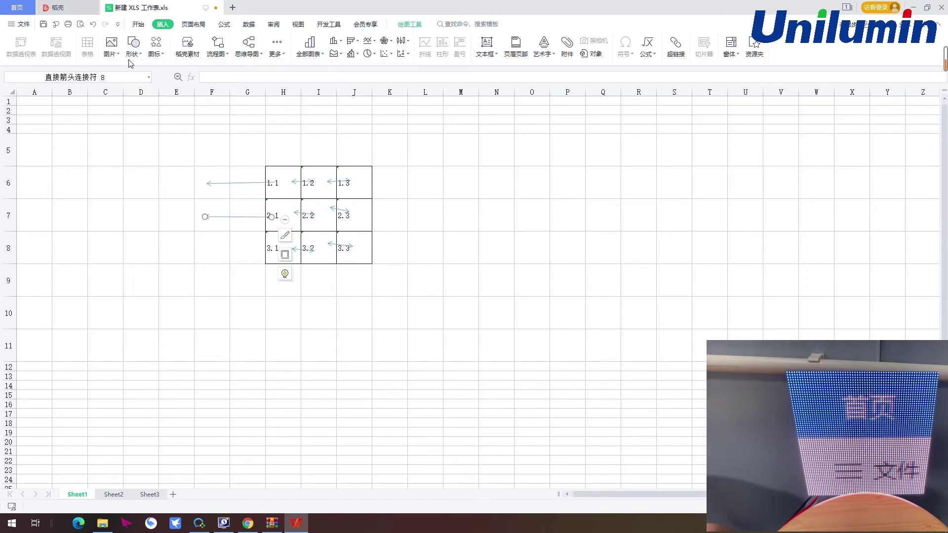
pyautogui.click(133, 47)
pyautogui.click(142, 95)
pyautogui.moveTo(267, 250); pyautogui.dragTo(207, 251)
pyautogui.click(199, 180)
pyautogui.click(188, 213)
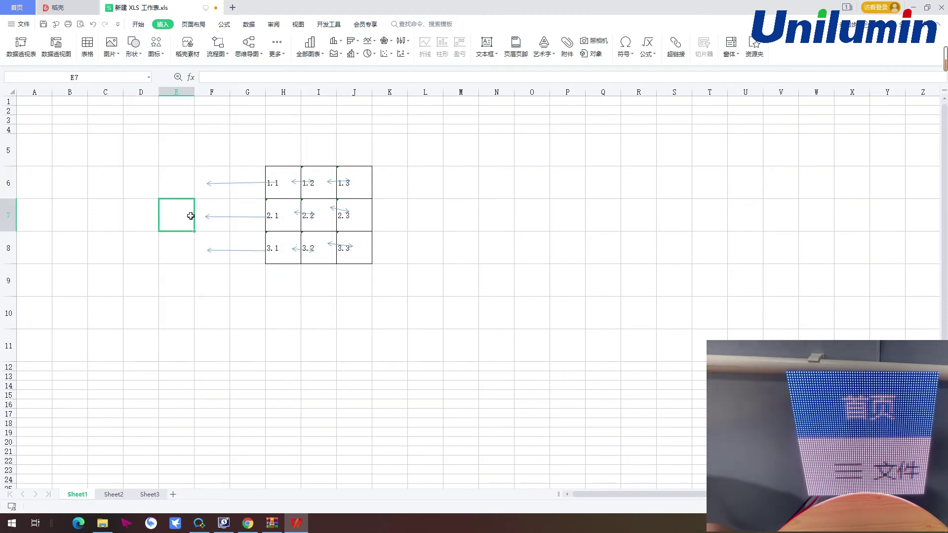
pyautogui.click(192, 247)
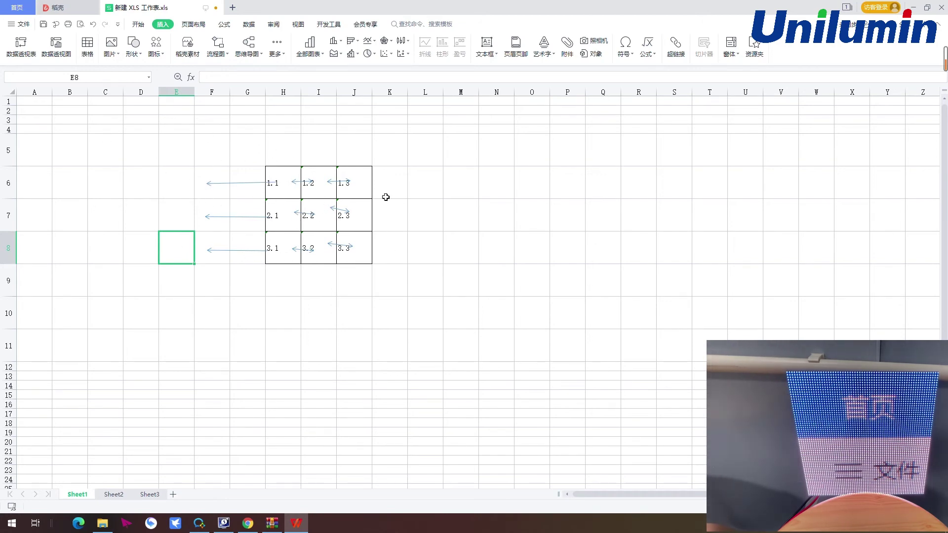
# Minimize the spreadsheet and set the regular cabinet's width and height to 192 pixels each in NovaLCT's screen configuration.
pyautogui.click(913, 7)
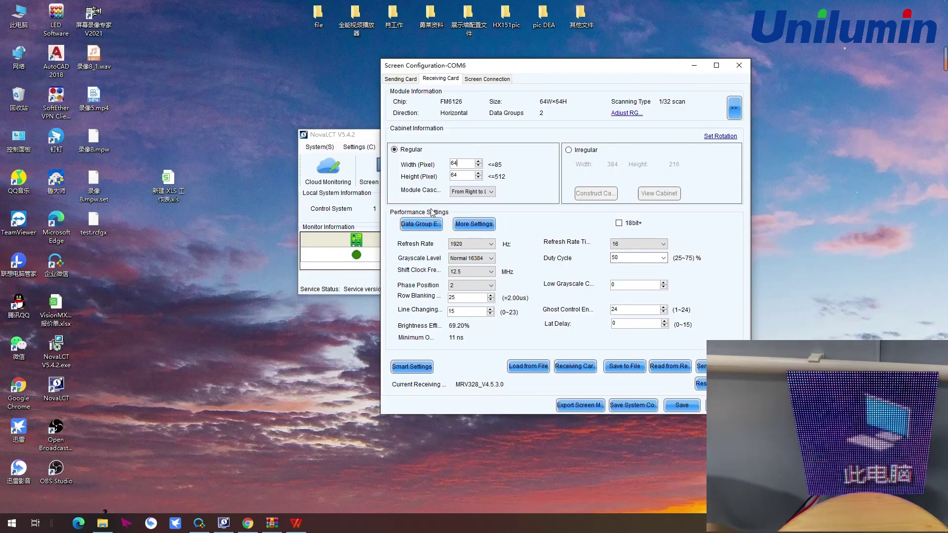
pyautogui.doubleClick(468, 165)
pyautogui.write('192')
pyautogui.doubleClick(461, 176)
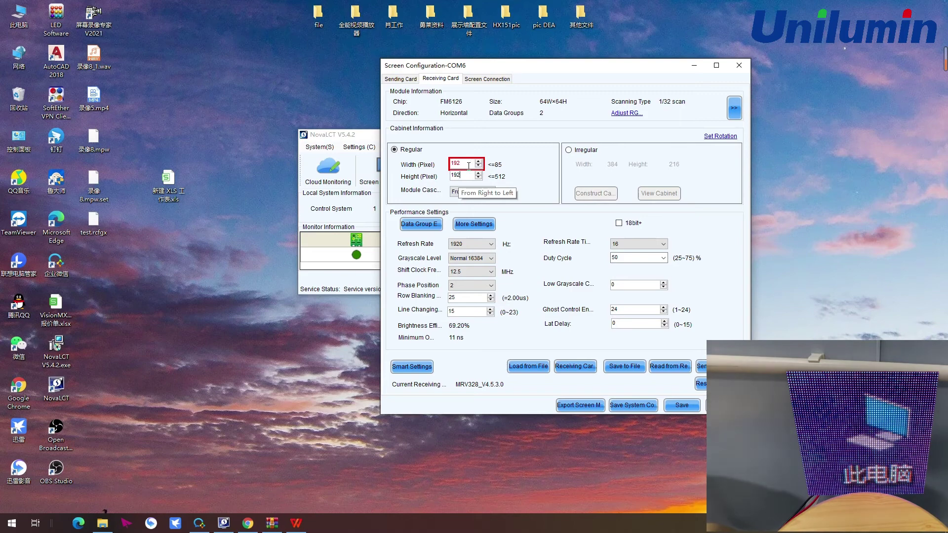
# Set the receiving card's refresh rate to 960 Hz.
pyautogui.click(490, 244)
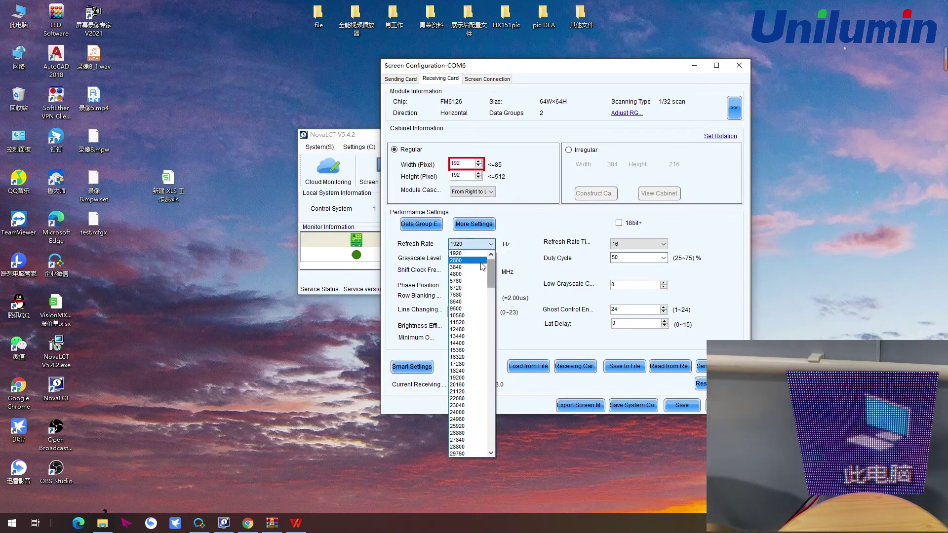
pyautogui.click(491, 254)
pyautogui.click(493, 244)
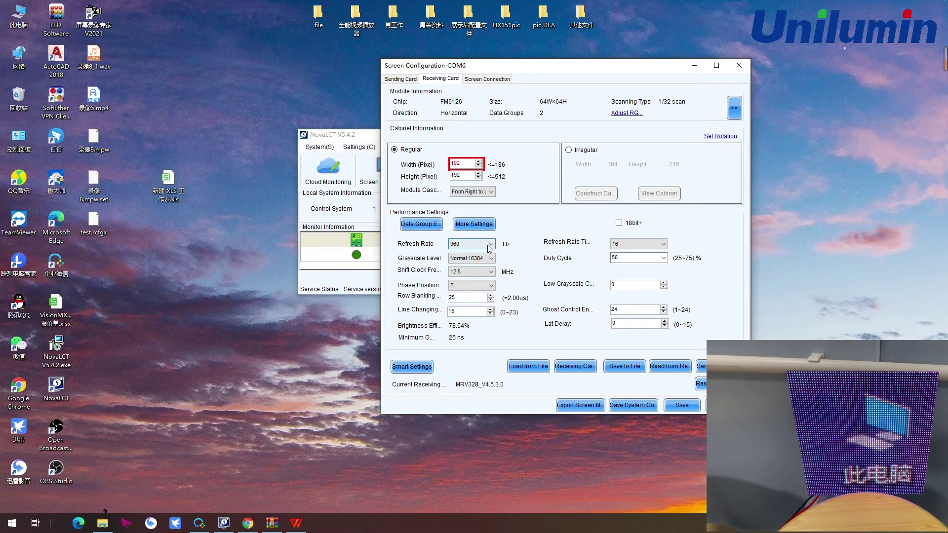
# Set the shift clock frequency to 13.9 MHz.
pyautogui.click(491, 272)
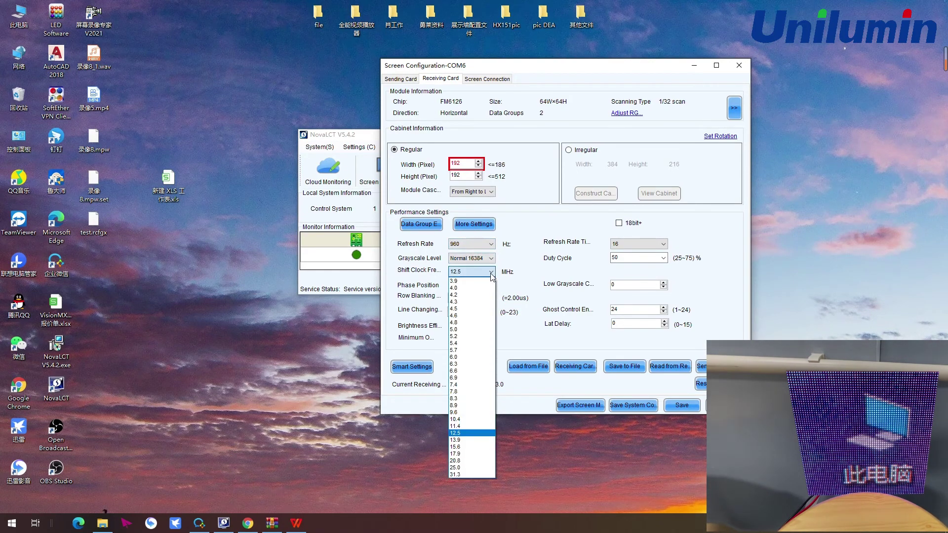
pyautogui.click(492, 240)
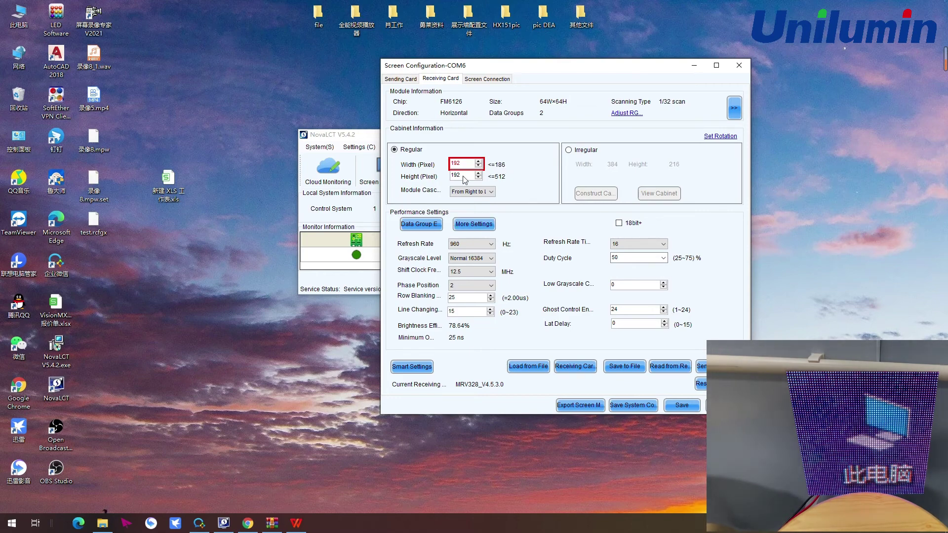
pyautogui.moveTo(464, 167); pyautogui.dragTo(448, 163)
pyautogui.click(489, 271)
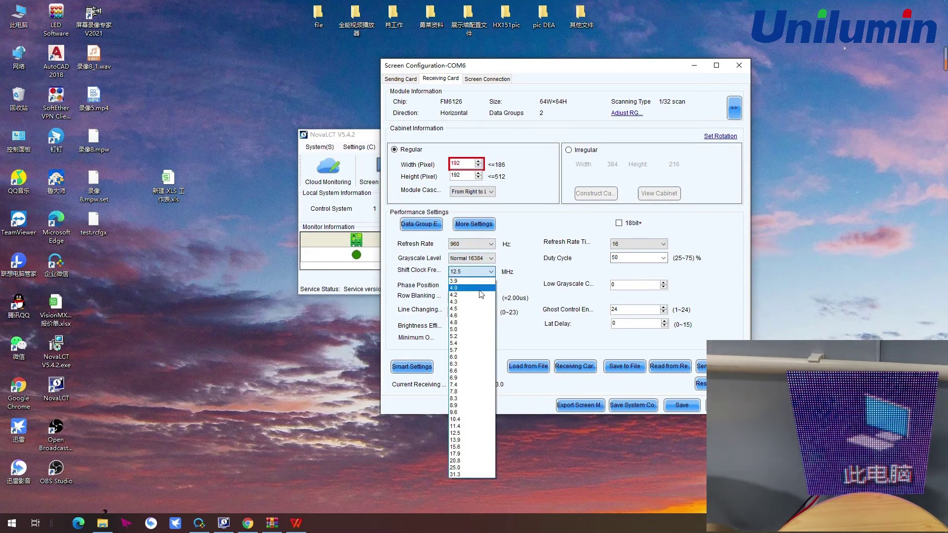
pyautogui.click(470, 440)
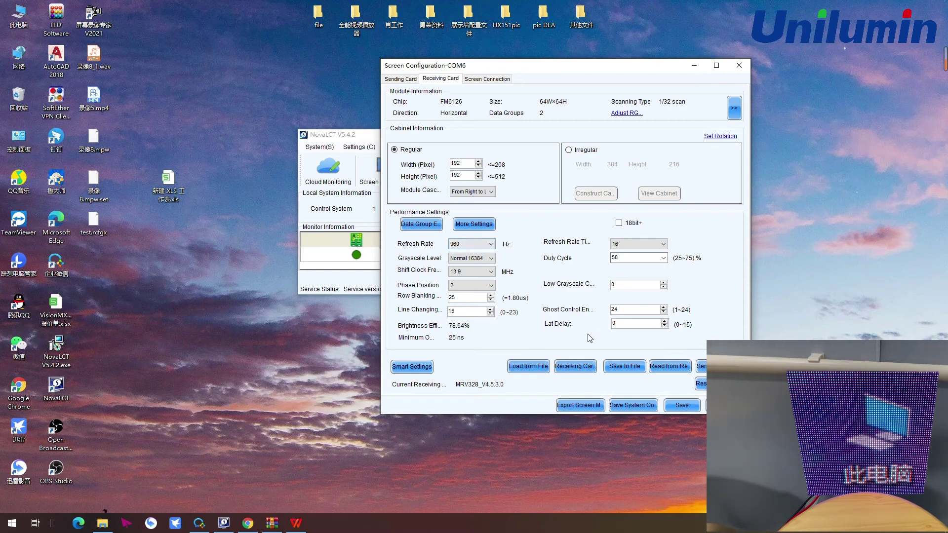
# Save the receiving card configuration to the desktop as an rcfgx file named test1.
pyautogui.click(624, 368)
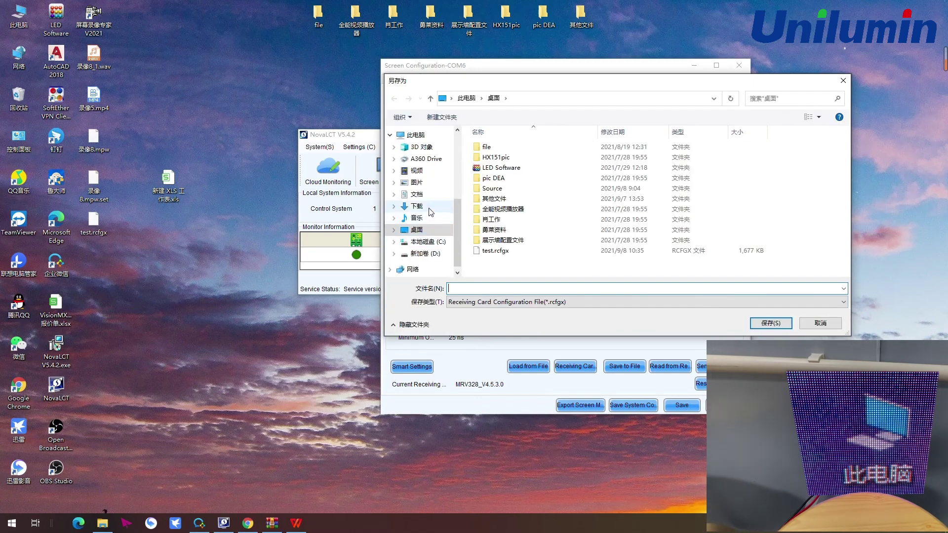
pyautogui.click(496, 289)
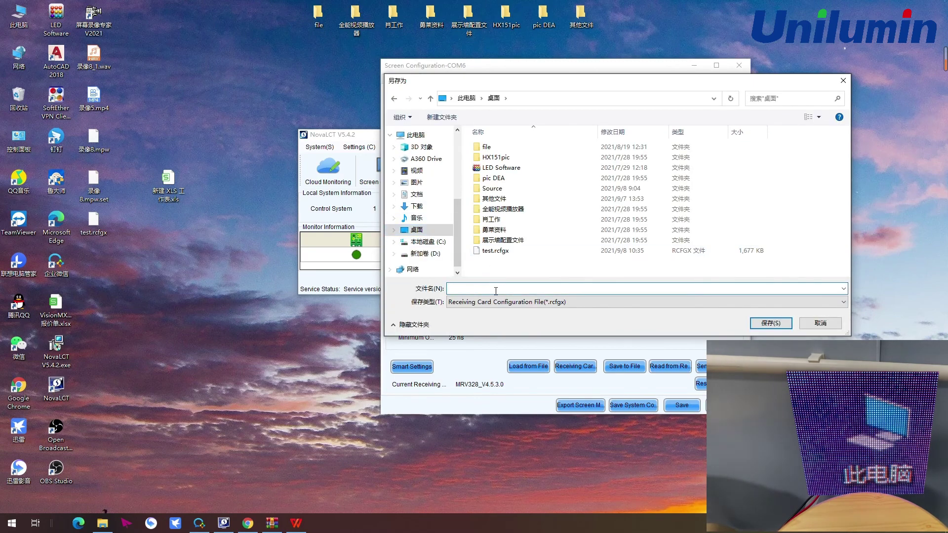
pyautogui.write('test1')
pyautogui.click(784, 328)
pyautogui.press('Return')
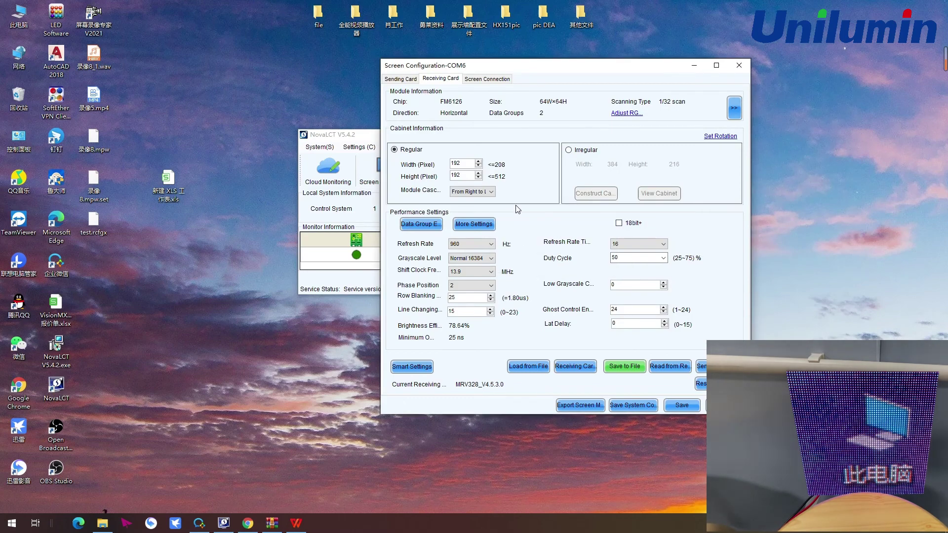
# Send the parameters to all receiving cards, bring up the WPS spreadsheet and dismiss the send notification.
pyautogui.click(701, 366)
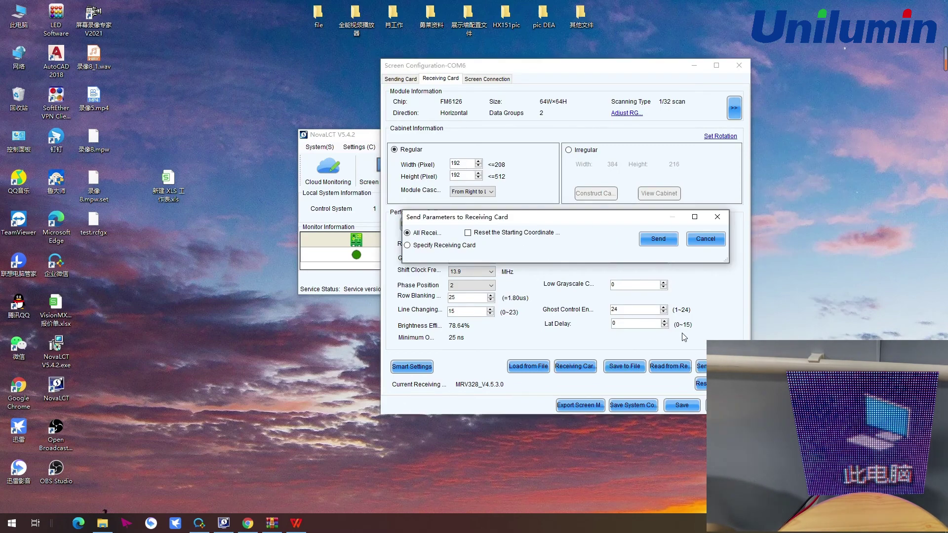
pyautogui.click(660, 240)
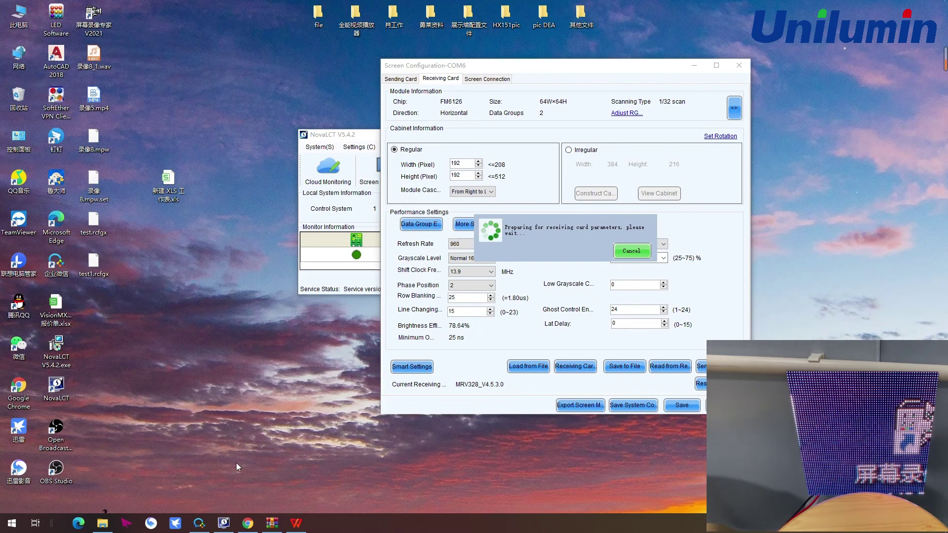
pyautogui.click(296, 523)
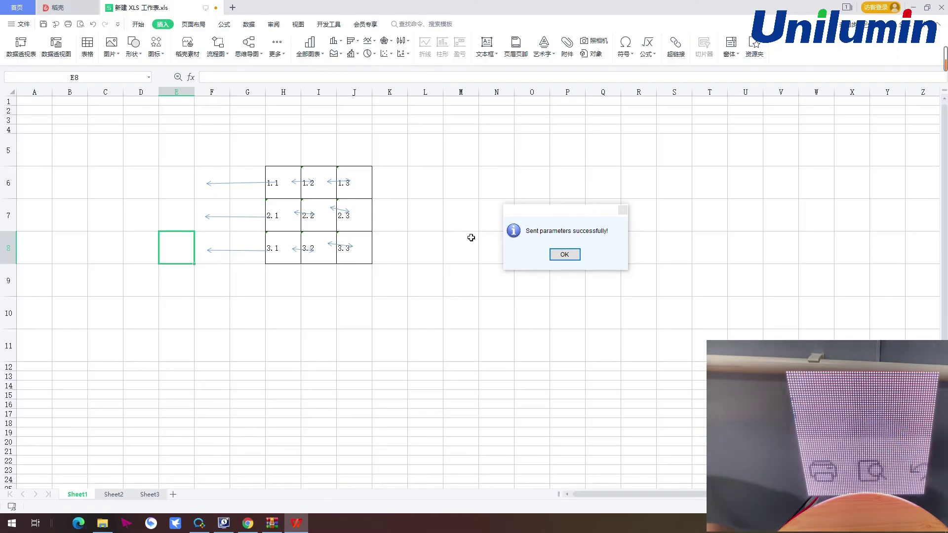
pyautogui.click(563, 255)
# Shrink the spreadsheet from full screen to a smaller window and examine the 3 by 3 layout's first row and cell 2.3 against the LED module.
pyautogui.doubleClick(536, 8)
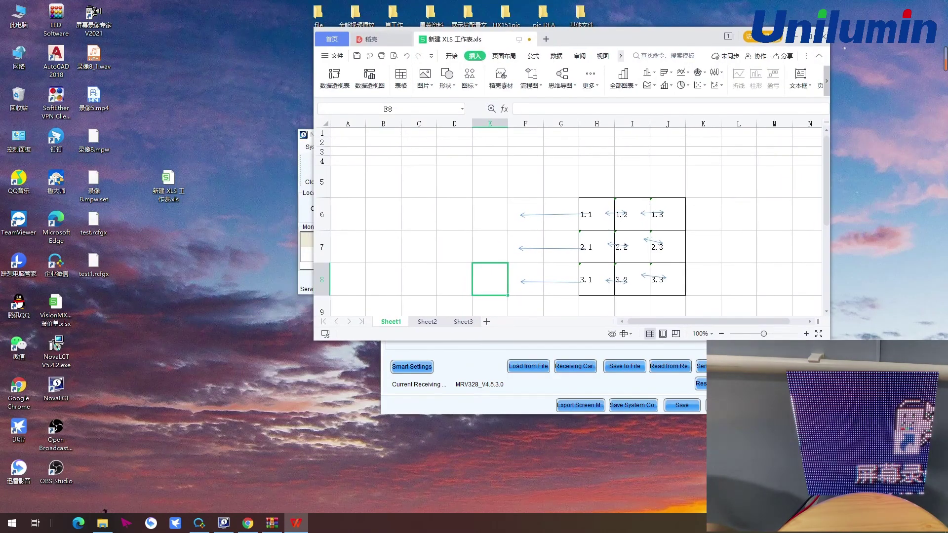
pyautogui.click(696, 217)
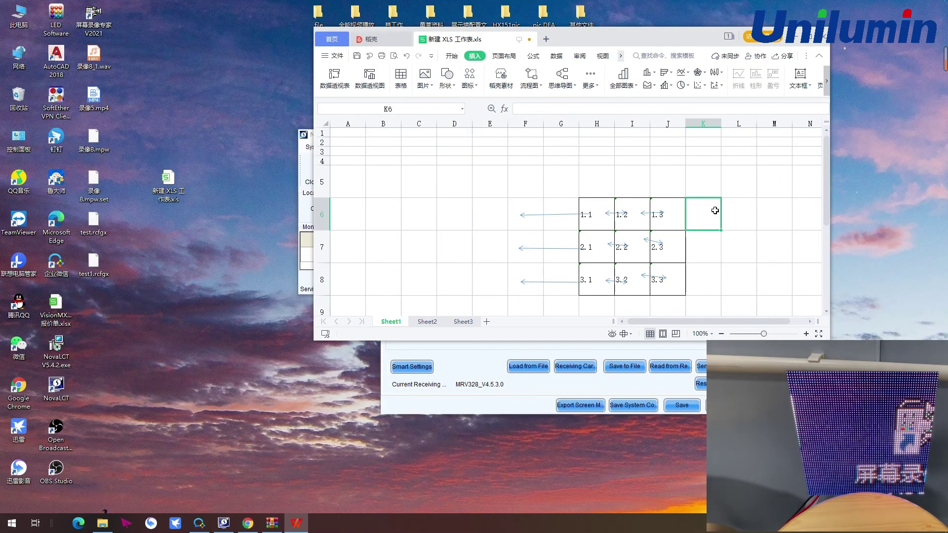
pyautogui.click(669, 217)
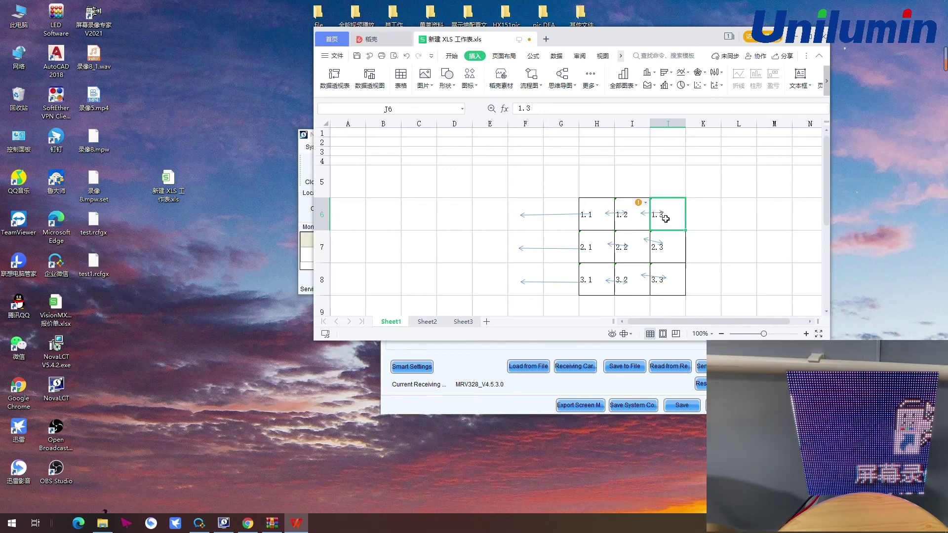
pyautogui.click(601, 213)
pyautogui.click(641, 216)
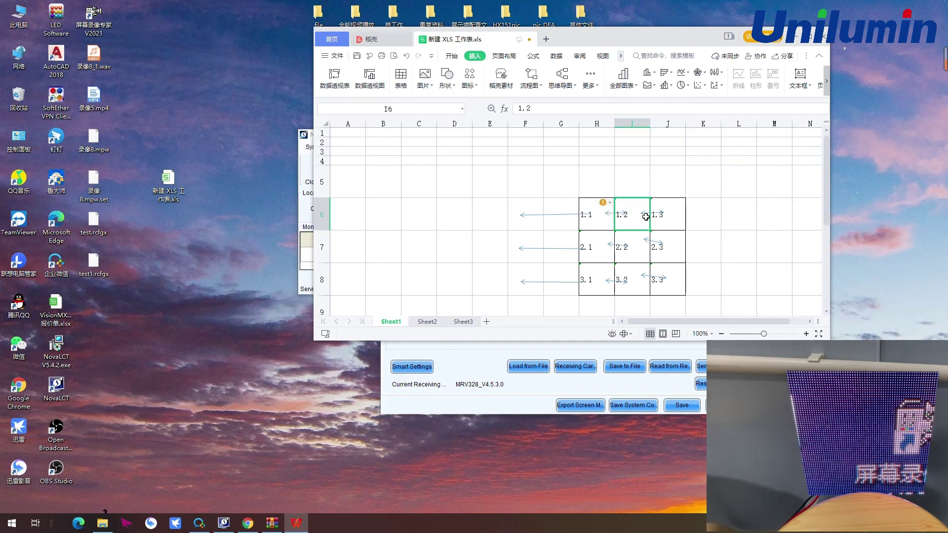
pyautogui.click(666, 217)
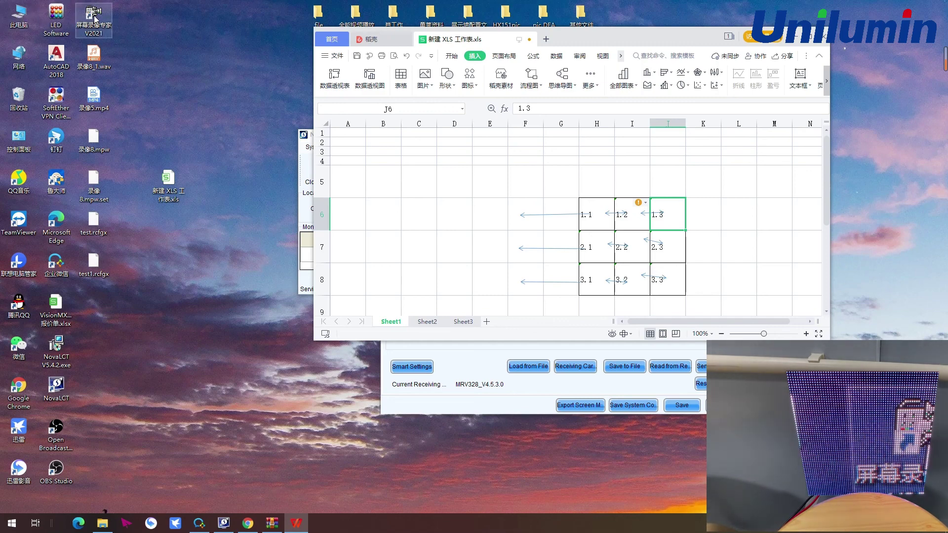
pyautogui.click(674, 249)
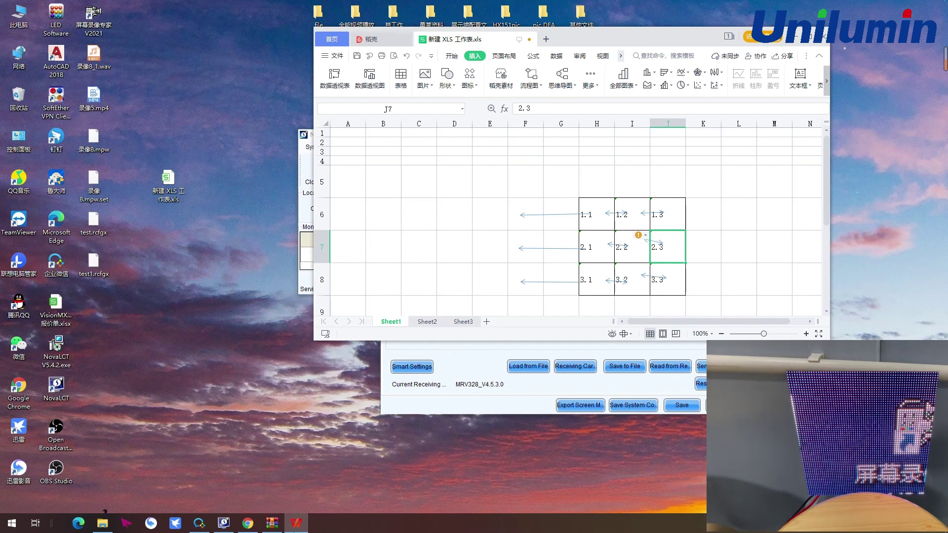
pyautogui.moveTo(231, 523)
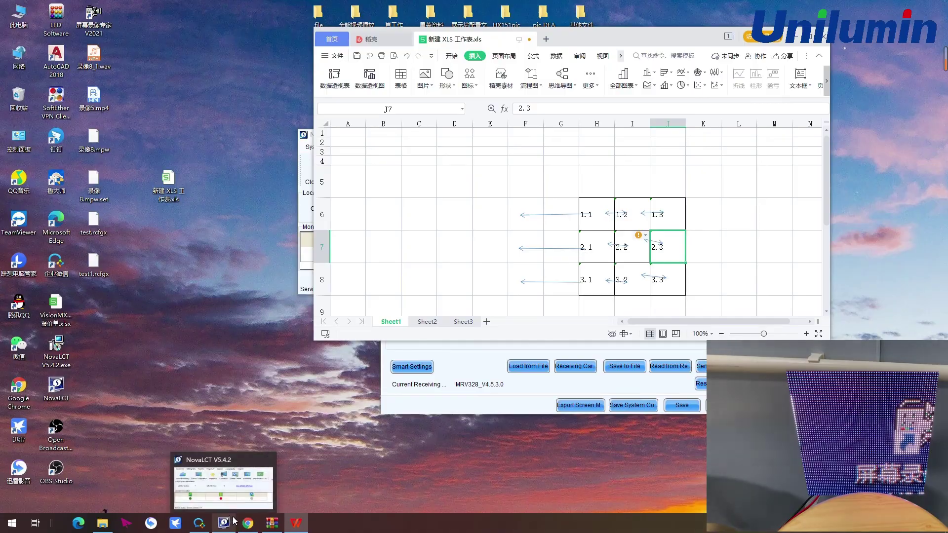